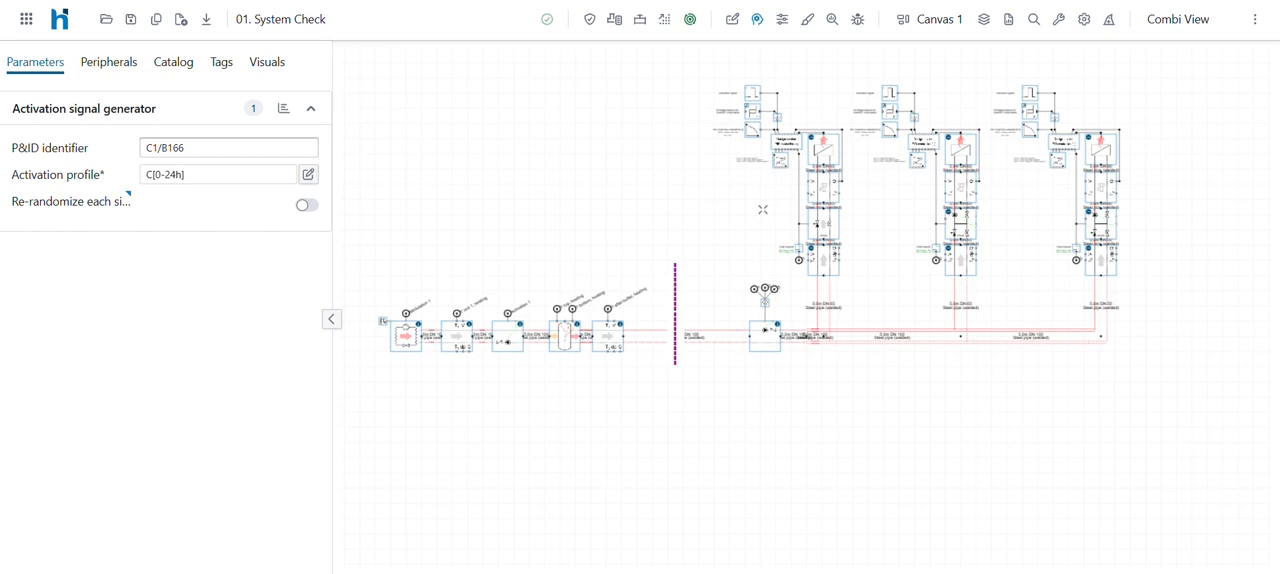
- Examine the supply pump, the heat request controls of the three heating circuits and the OR operator linking their signals
scroll(885, 252, up, 4)
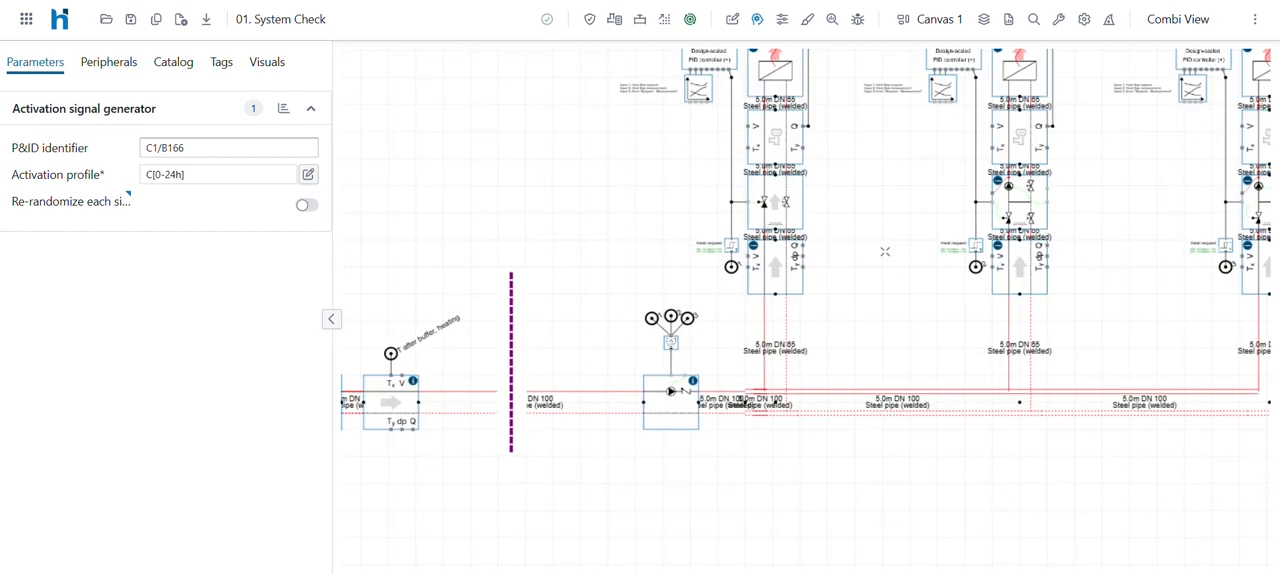
drag(871, 252, 704, 261)
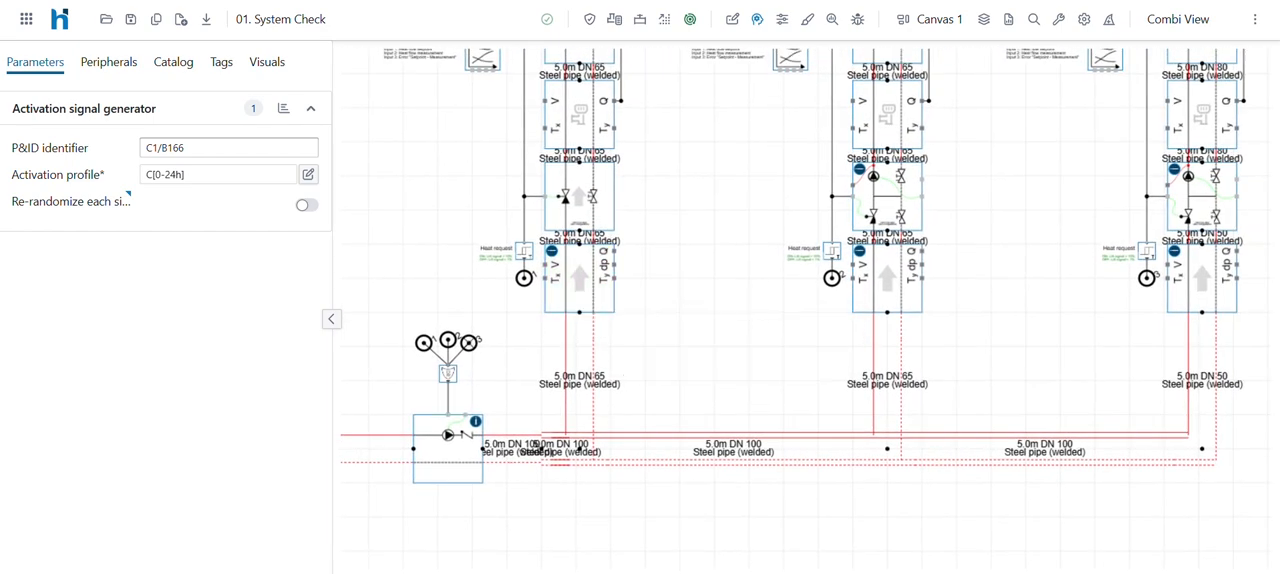
mouse_move(449, 436)
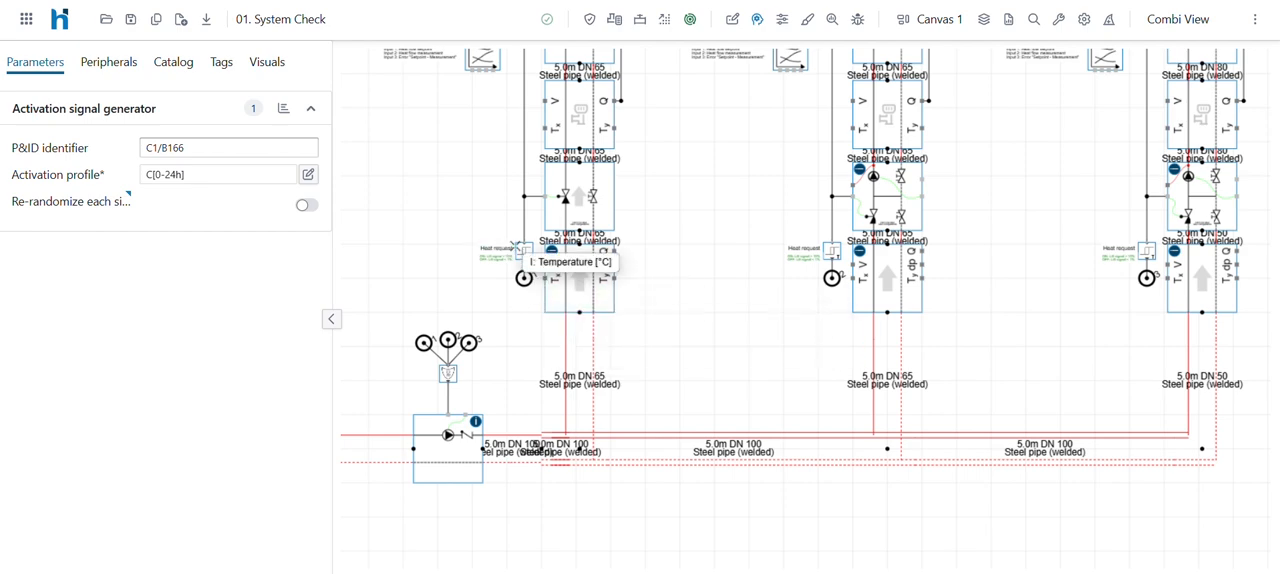
scroll(523, 251, up, 3)
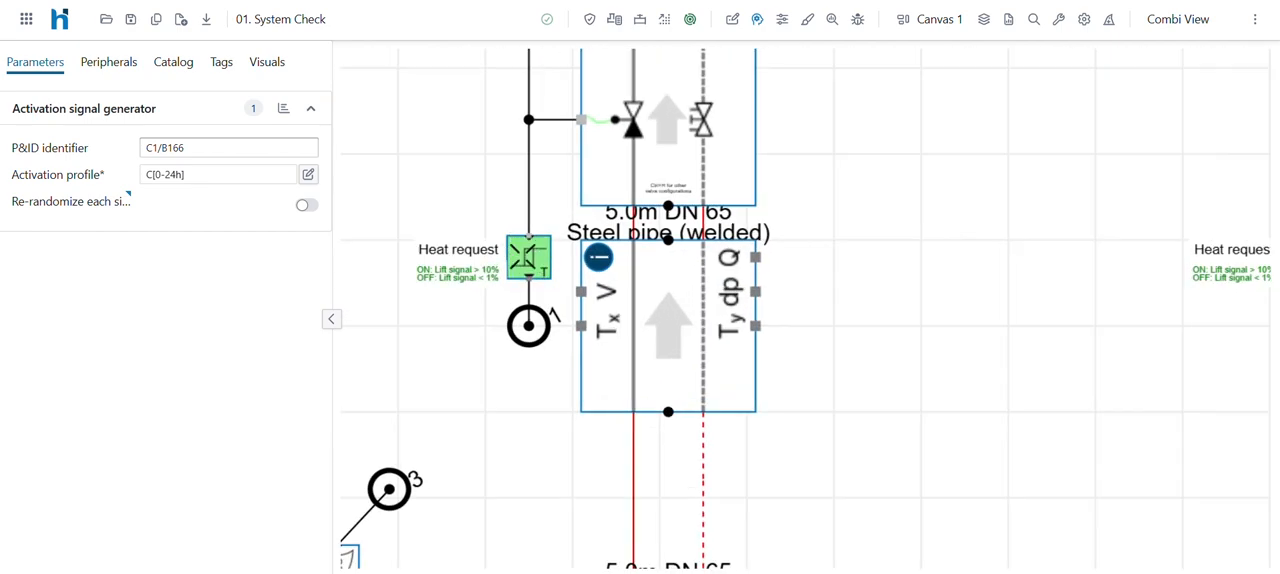
scroll(523, 255, down, 3)
scroll(523, 257, down, 2)
scroll(500, 220, up, 1)
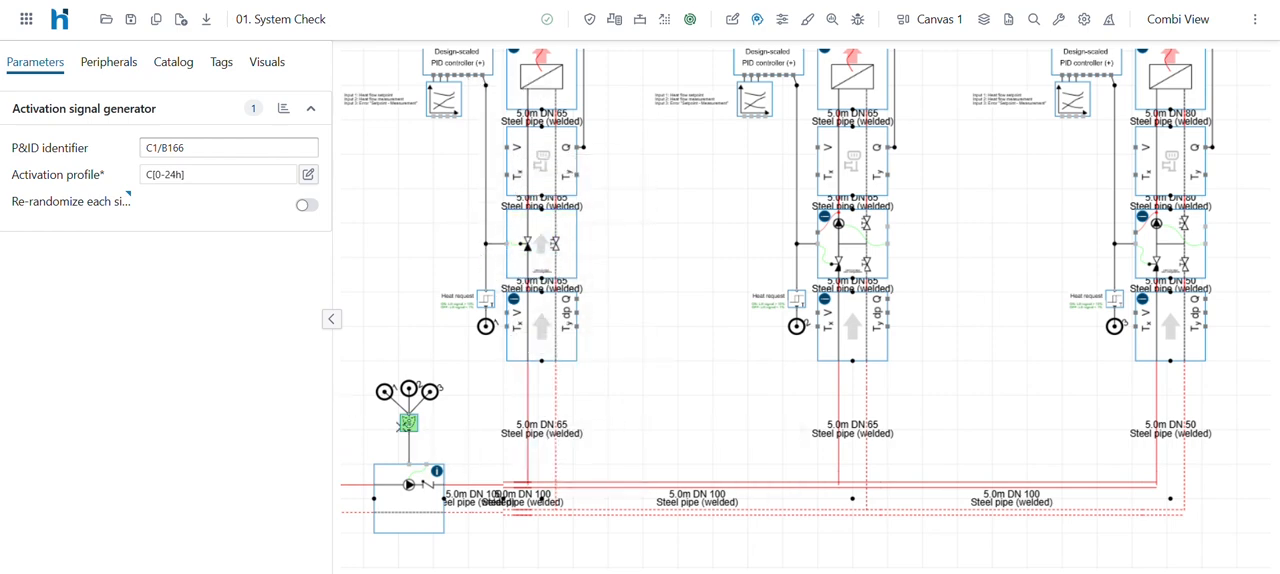
scroll(386, 421, up, 4)
scroll(385, 424, up, 1)
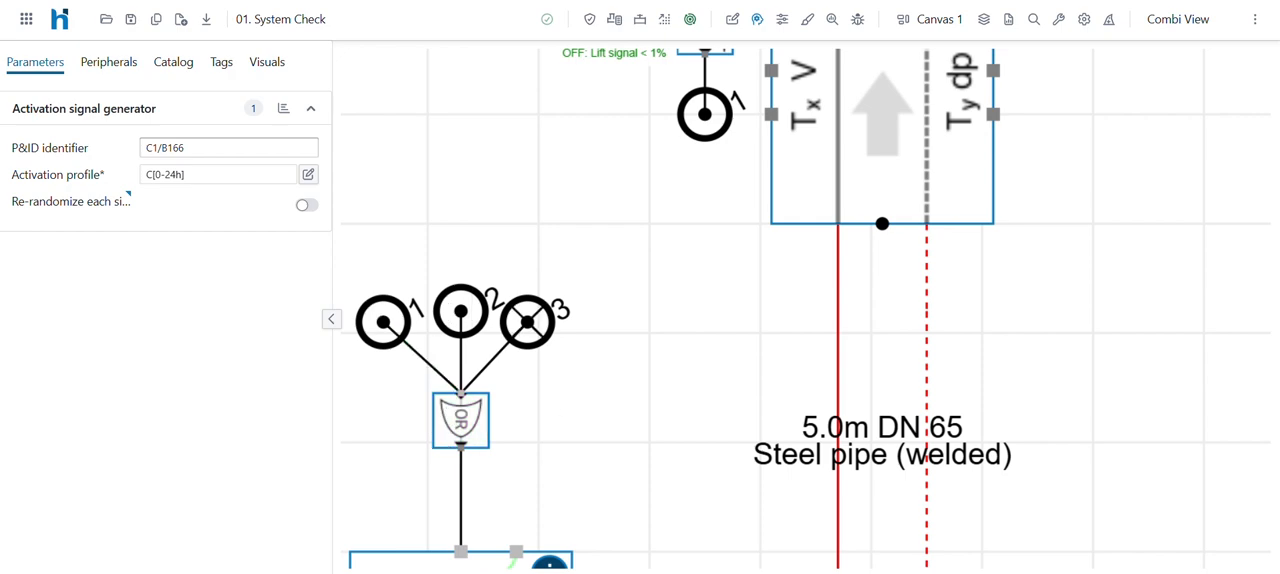
scroll(461, 420, down, 3)
scroll(511, 440, down, 4)
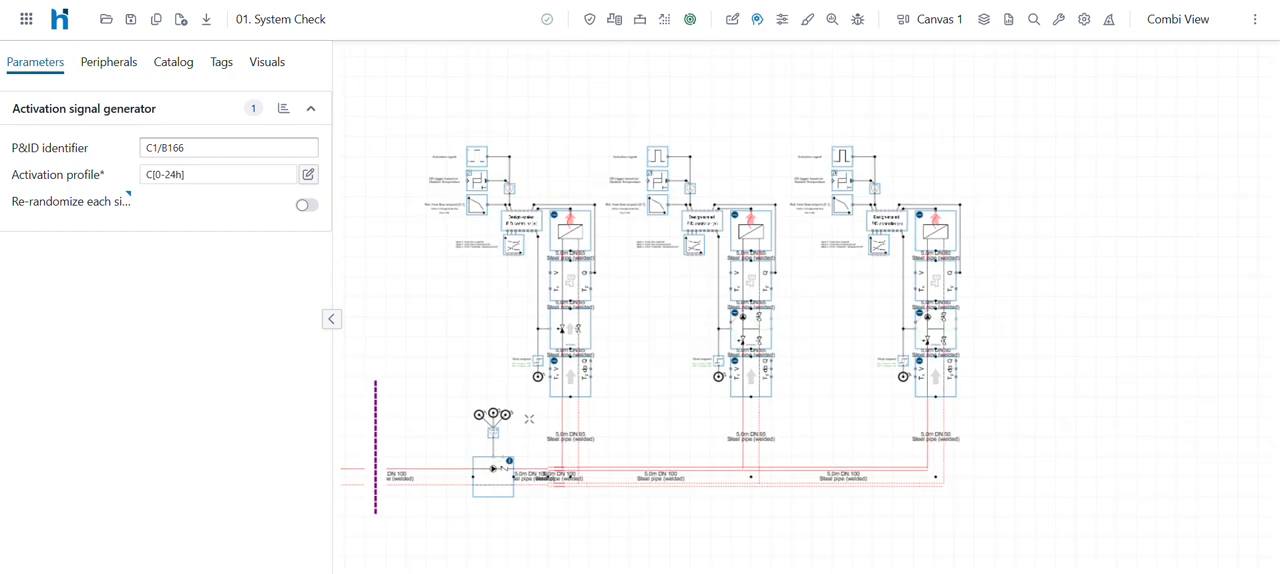
- Run the system simulation and dismiss its completion message
scroll(530, 420, down, 1)
drag(562, 405, 694, 353)
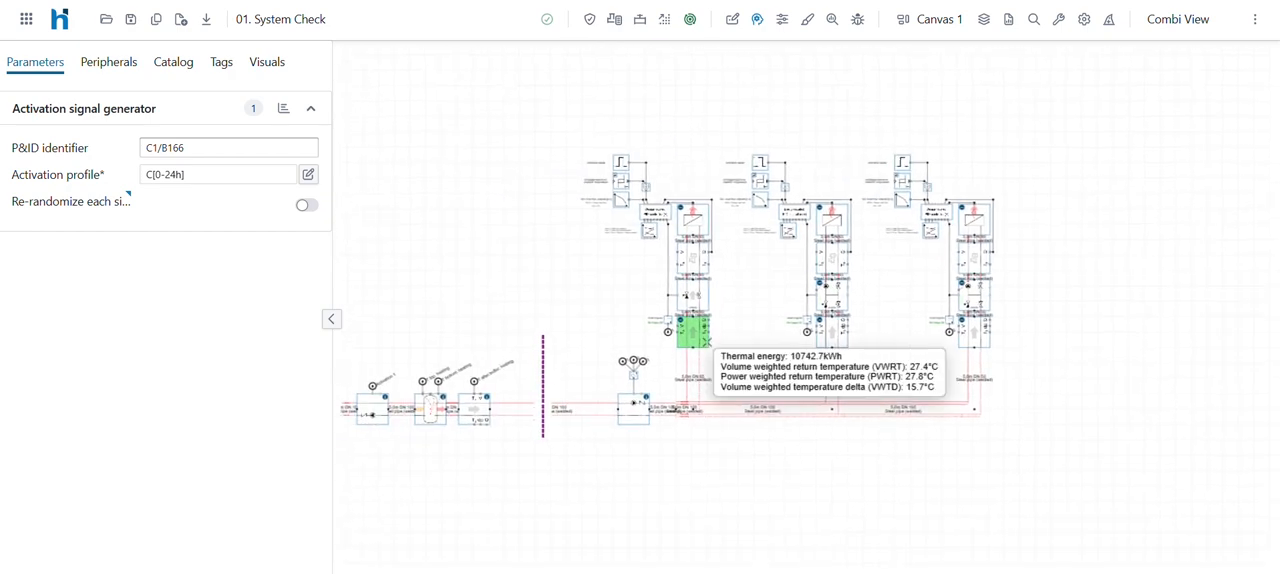
click(690, 19)
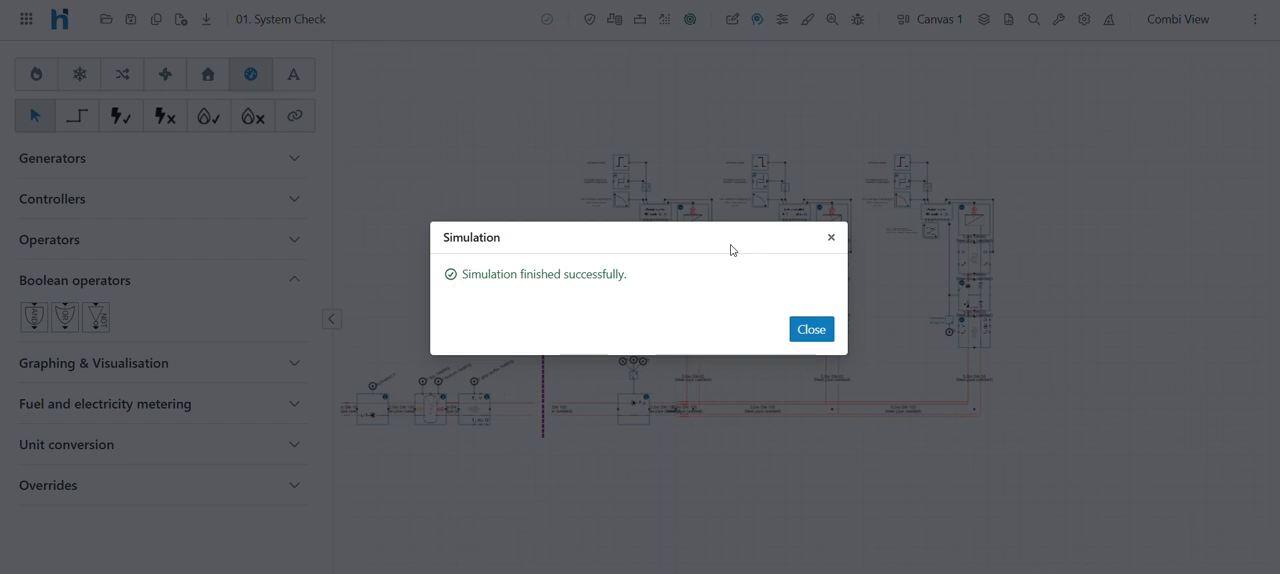
click(813, 334)
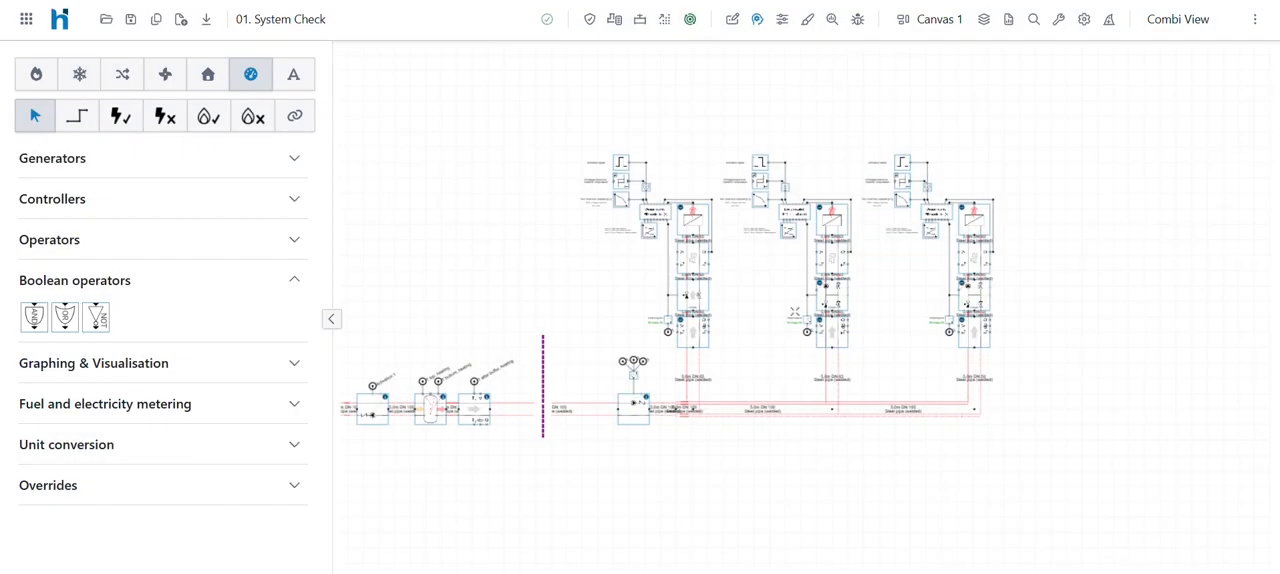
- Compare Heat flow setpoint with Heat flow measurement in the first heating circuit's transient plots, then close the chart
drag(776, 289, 744, 290)
scroll(651, 256, up, 4)
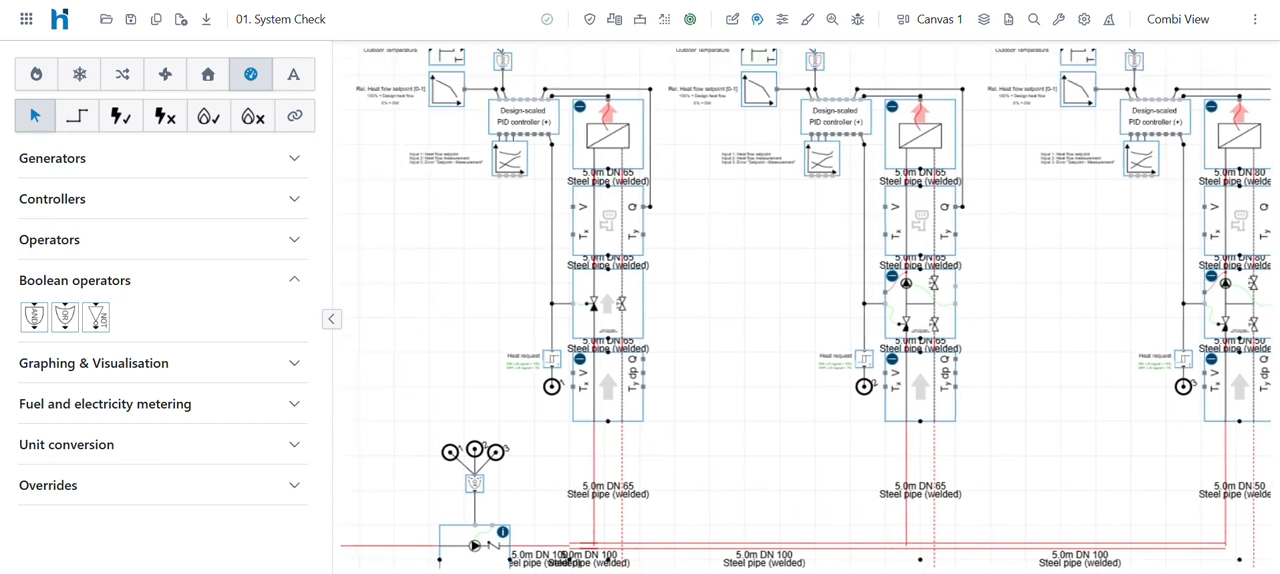
click(509, 158)
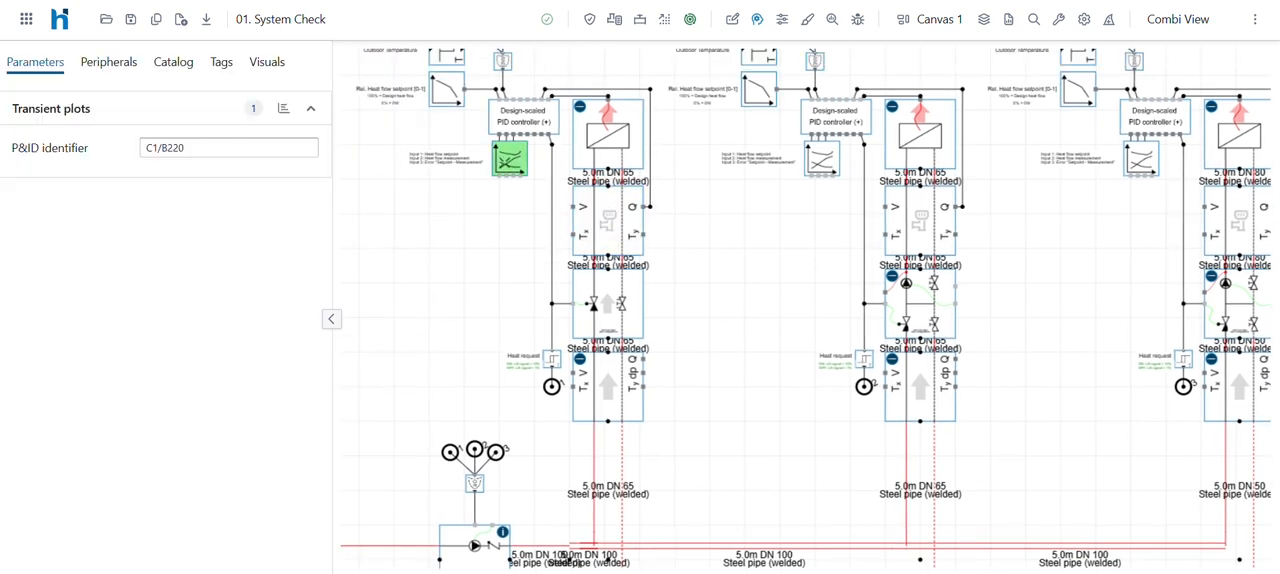
click(284, 108)
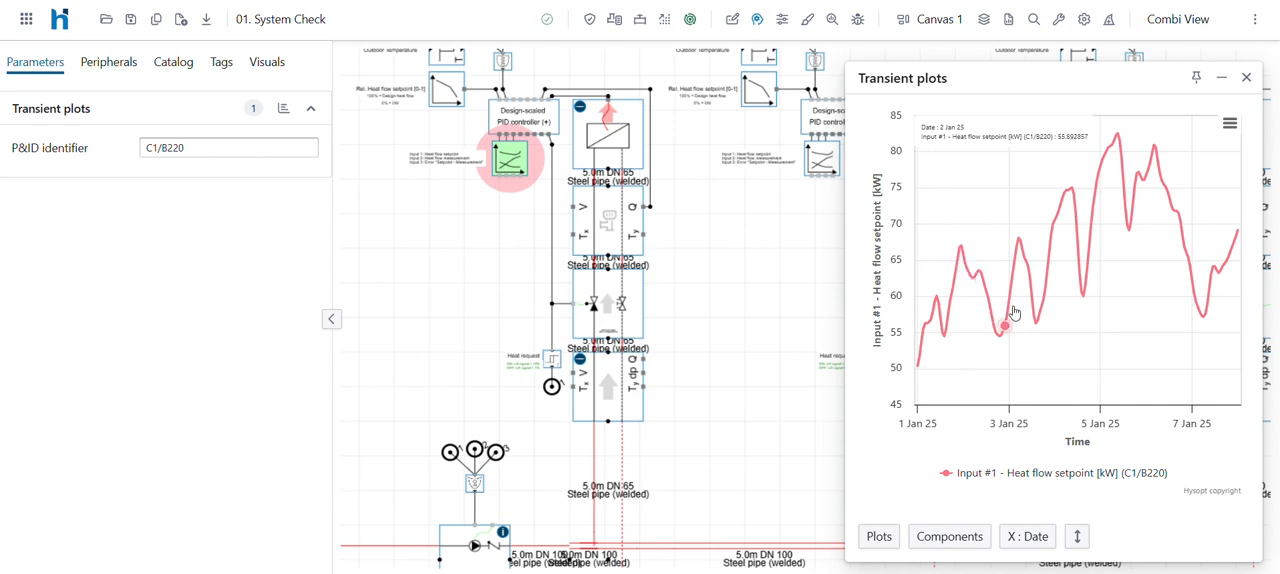
click(878, 536)
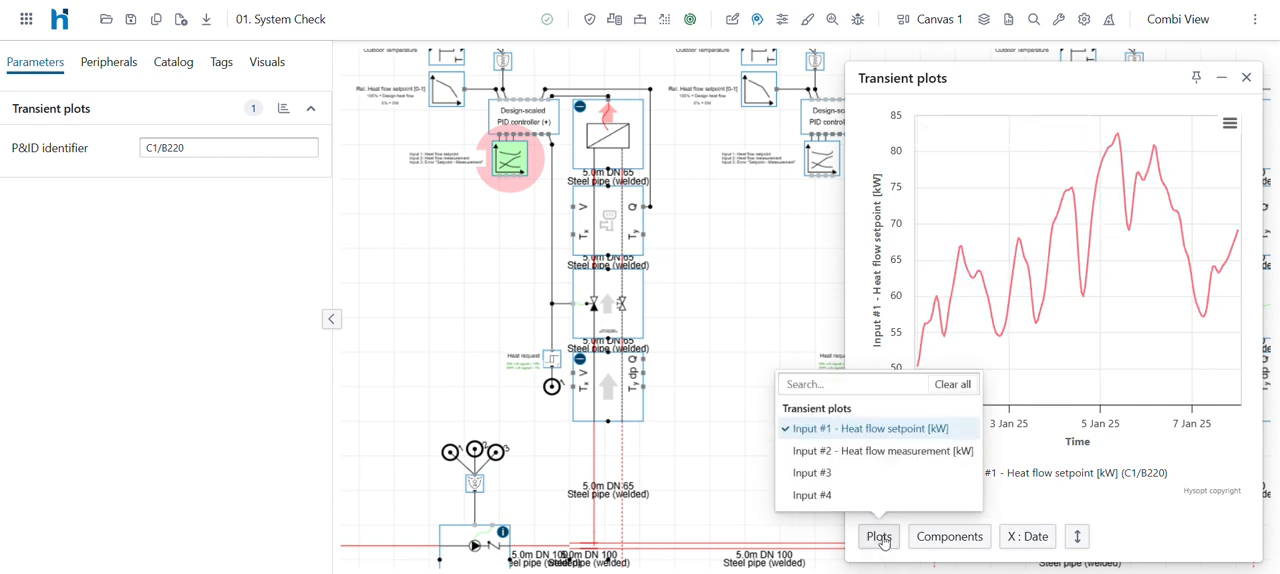
click(870, 452)
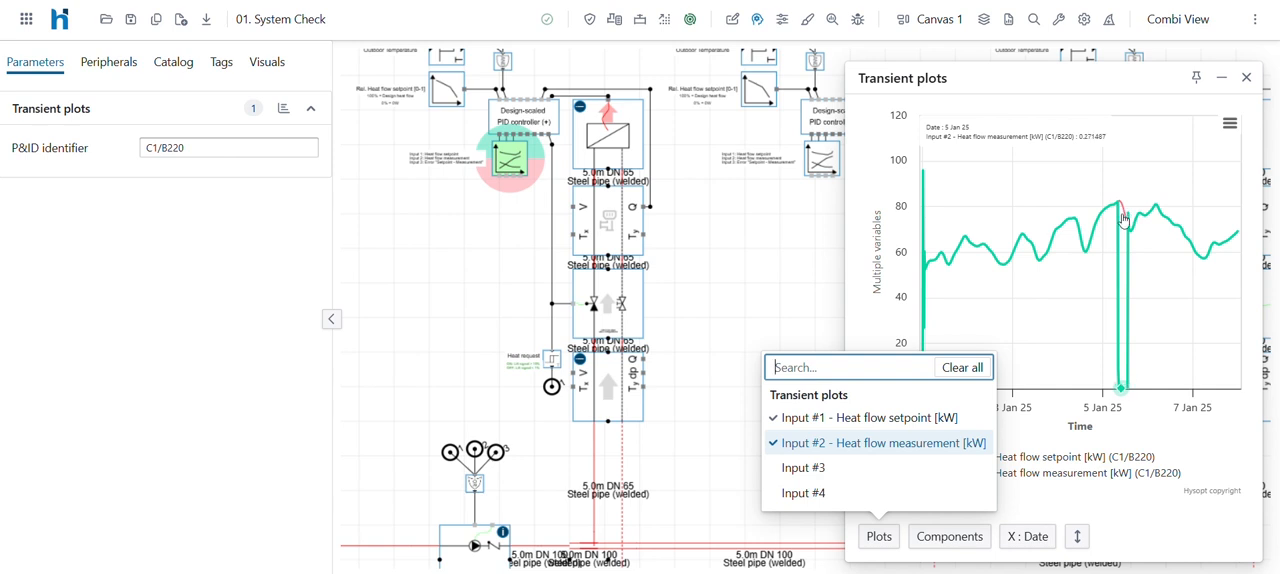
click(1246, 83)
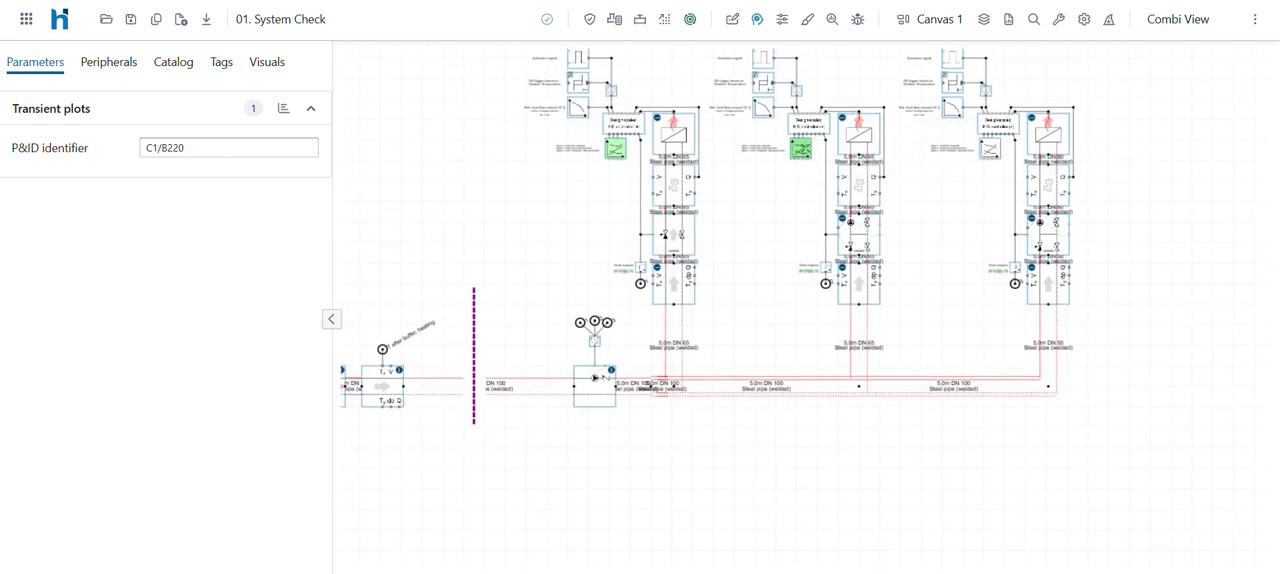
- Compare Heat flow setpoint with Heat flow measurement in the second heating circuit's transient plots, then close the chart
click(801, 149)
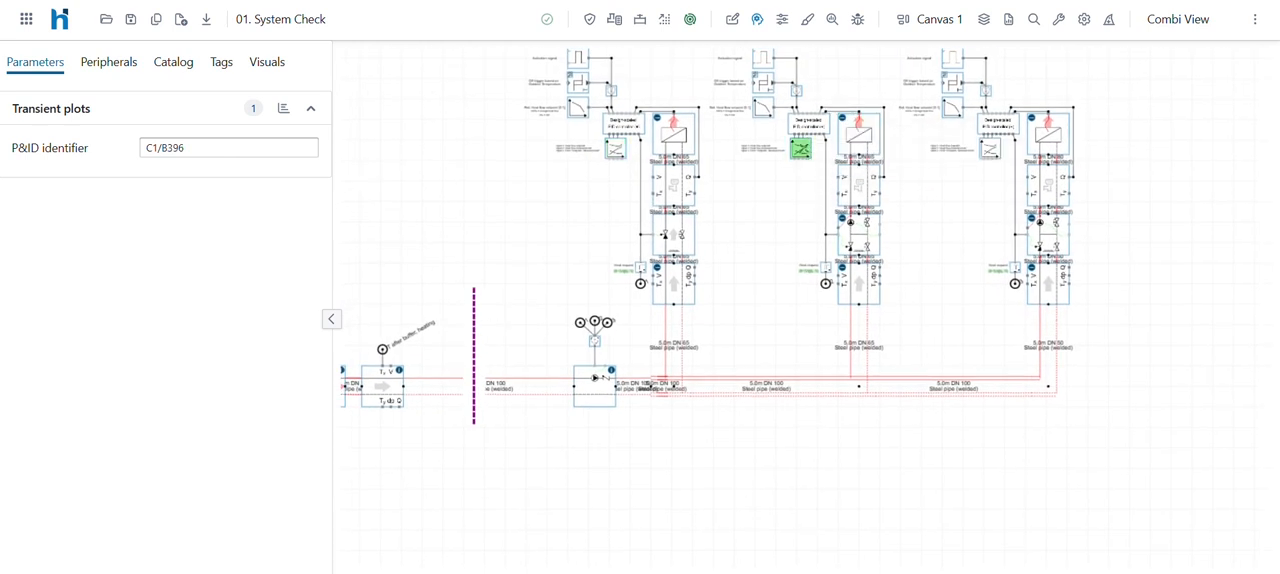
click(283, 108)
click(878, 536)
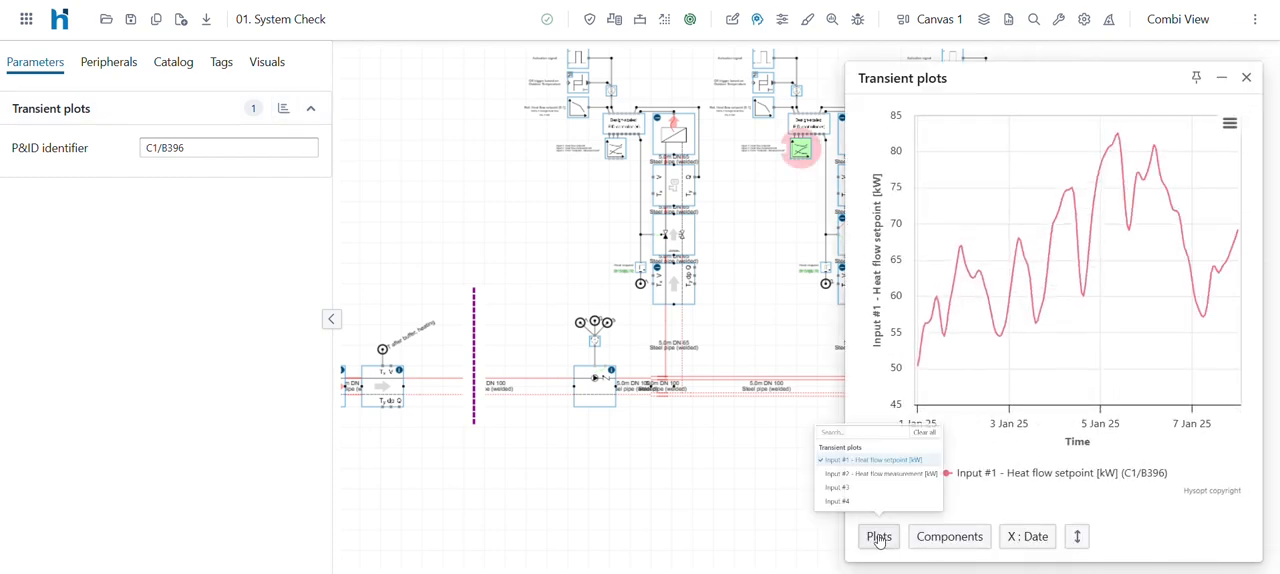
click(884, 450)
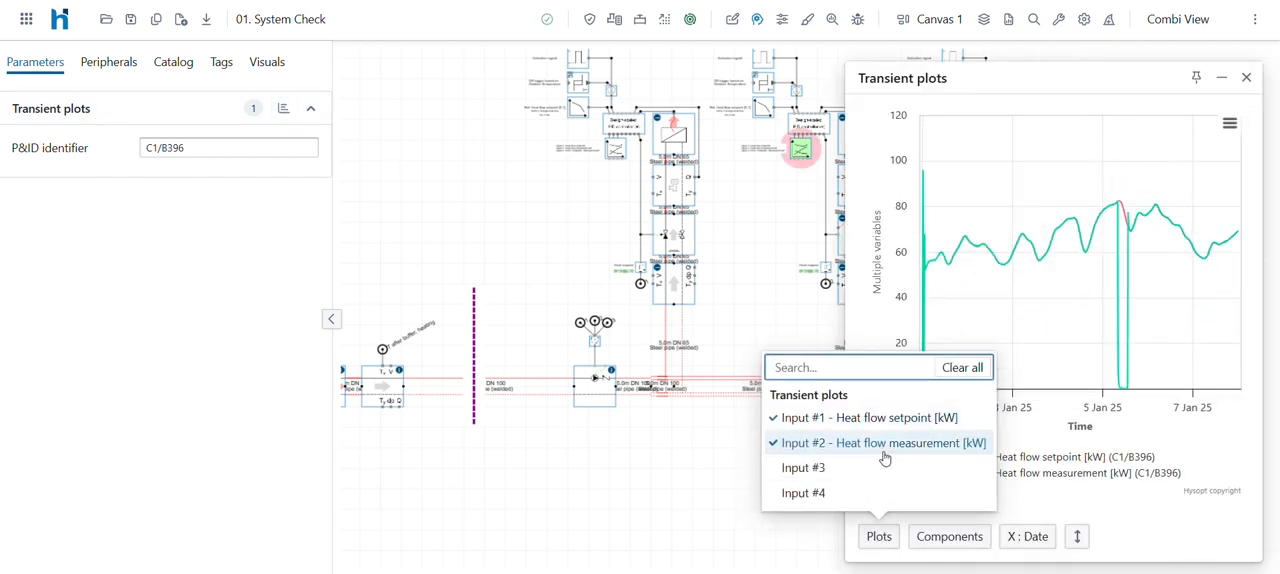
click(1246, 78)
- Compare Heat flow setpoint with Heat flow measurement in the third heating circuit's transient plots, then close the chart
click(990, 148)
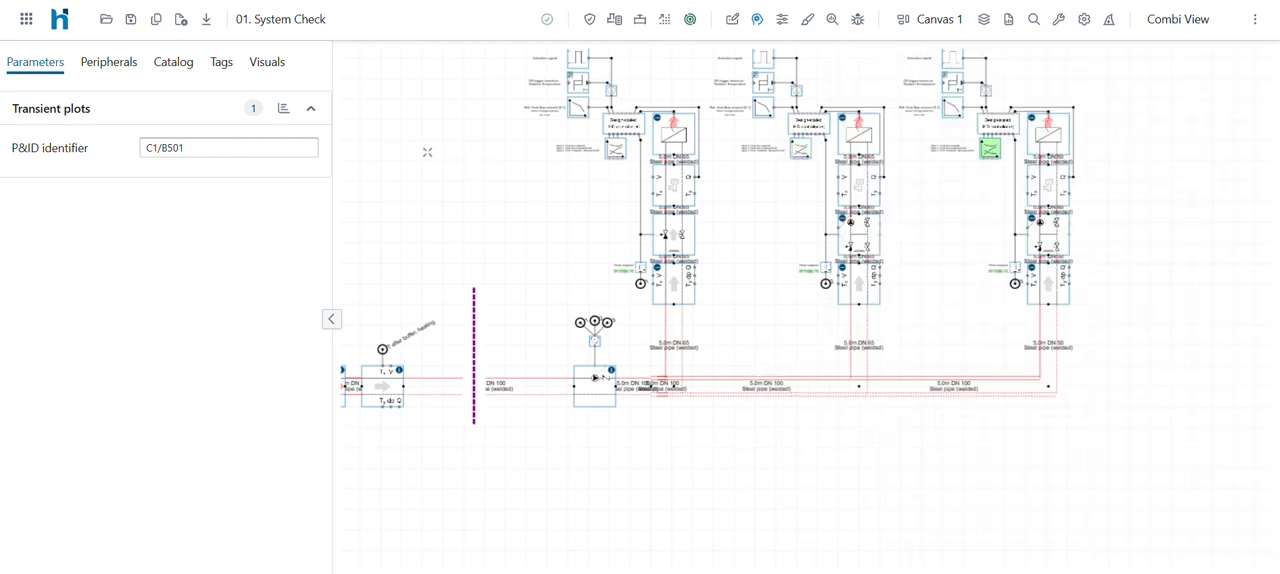
click(282, 110)
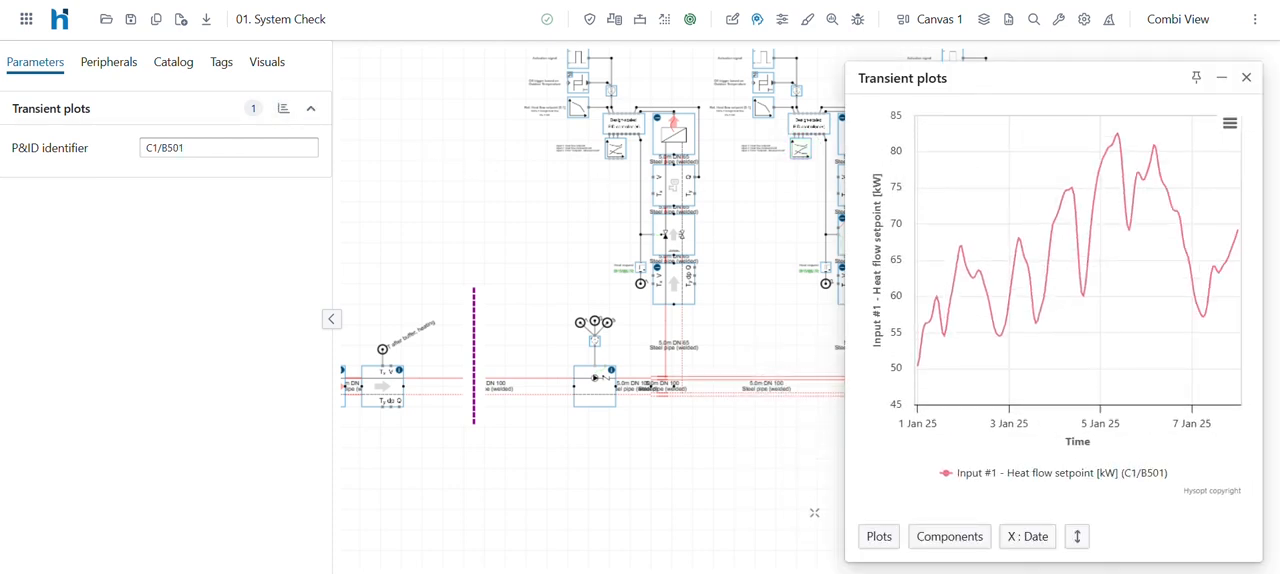
click(875, 536)
click(850, 453)
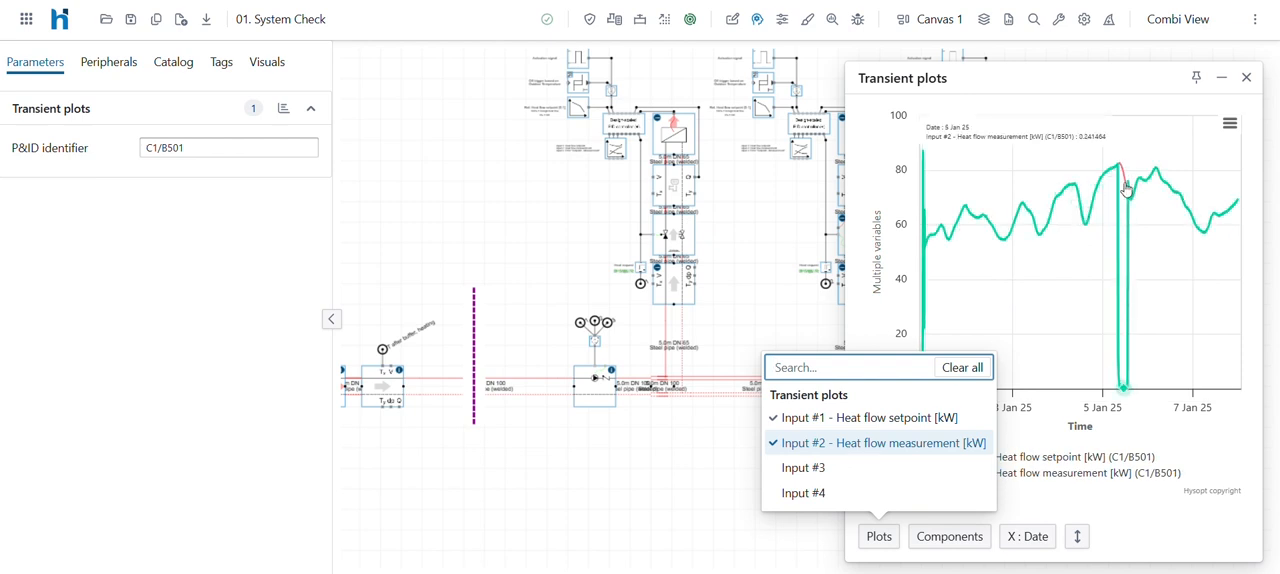
click(1246, 77)
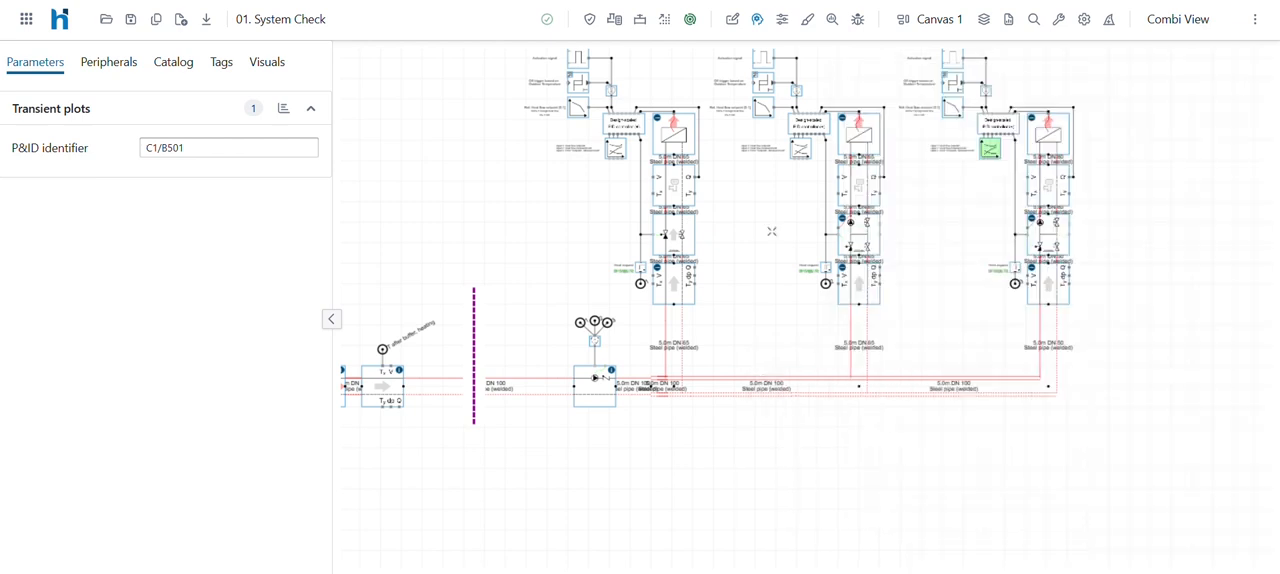
- View the supply pump's theoretical power over time in its results chart and close the chart
click(603, 378)
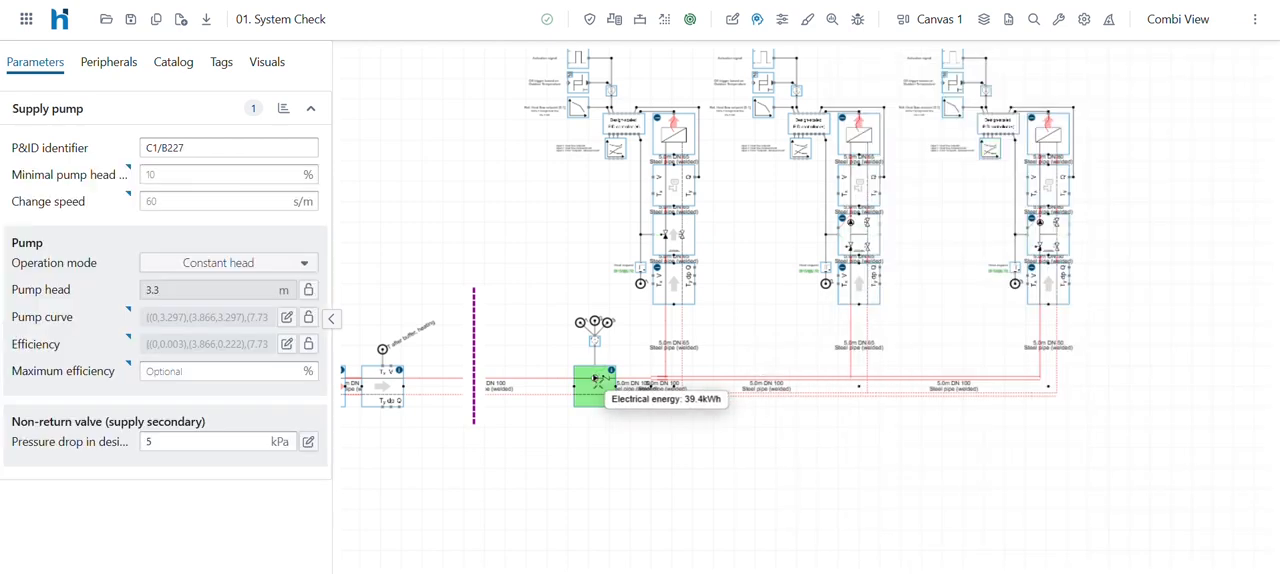
click(281, 109)
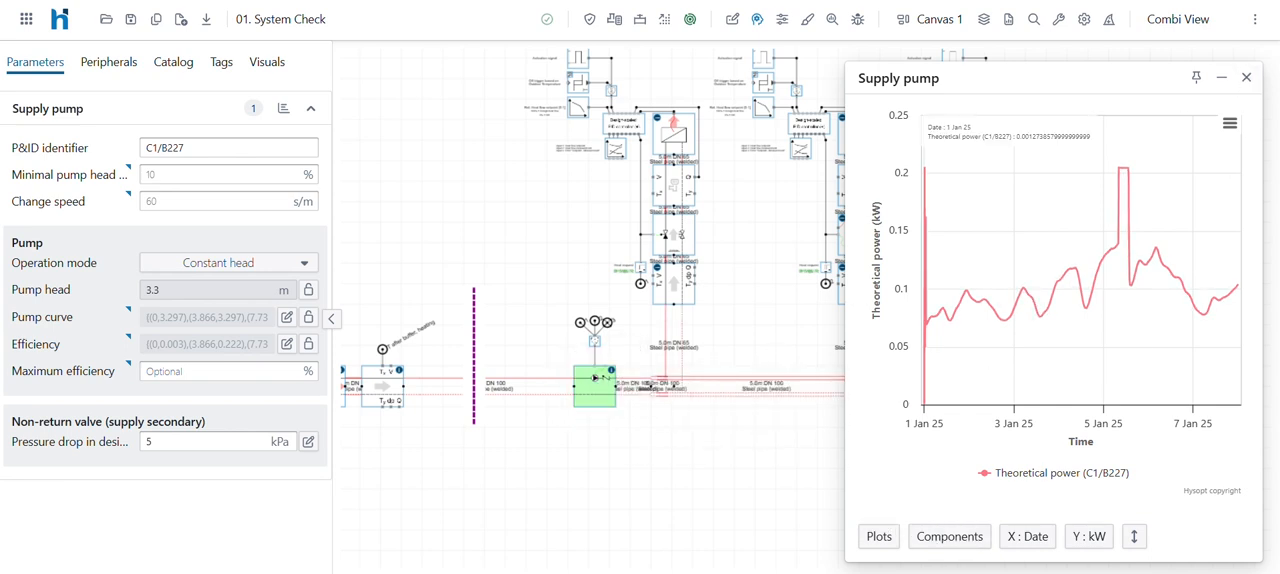
click(1246, 77)
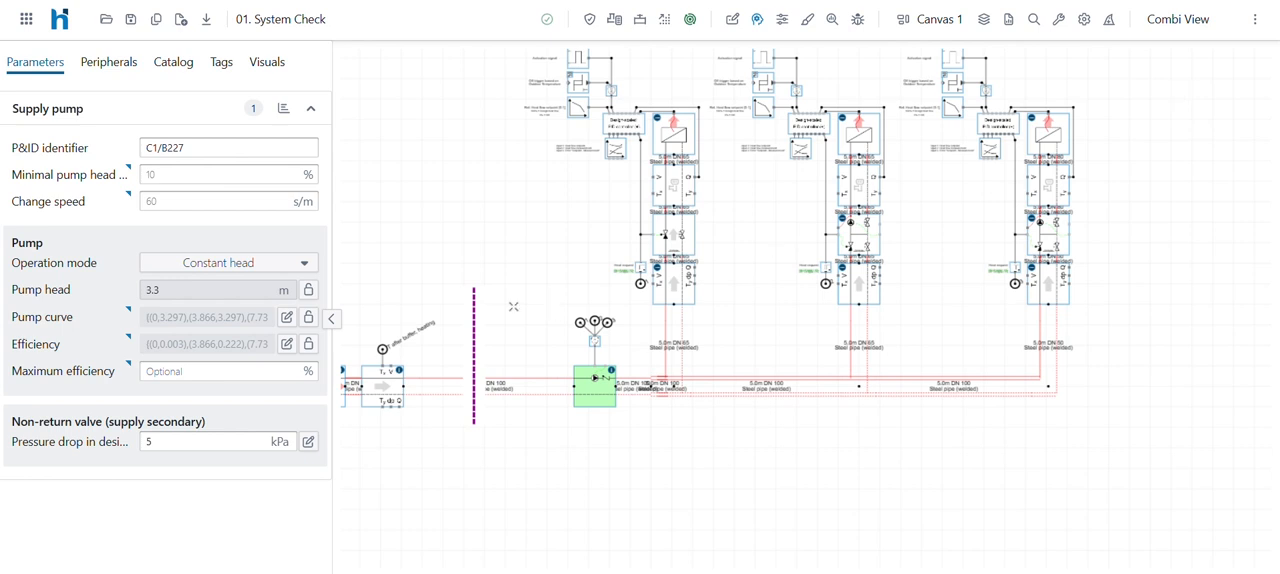
- View the storage tank's layer temperatures over time in its results chart and close the chart
drag(513, 306, 988, 275)
click(800, 355)
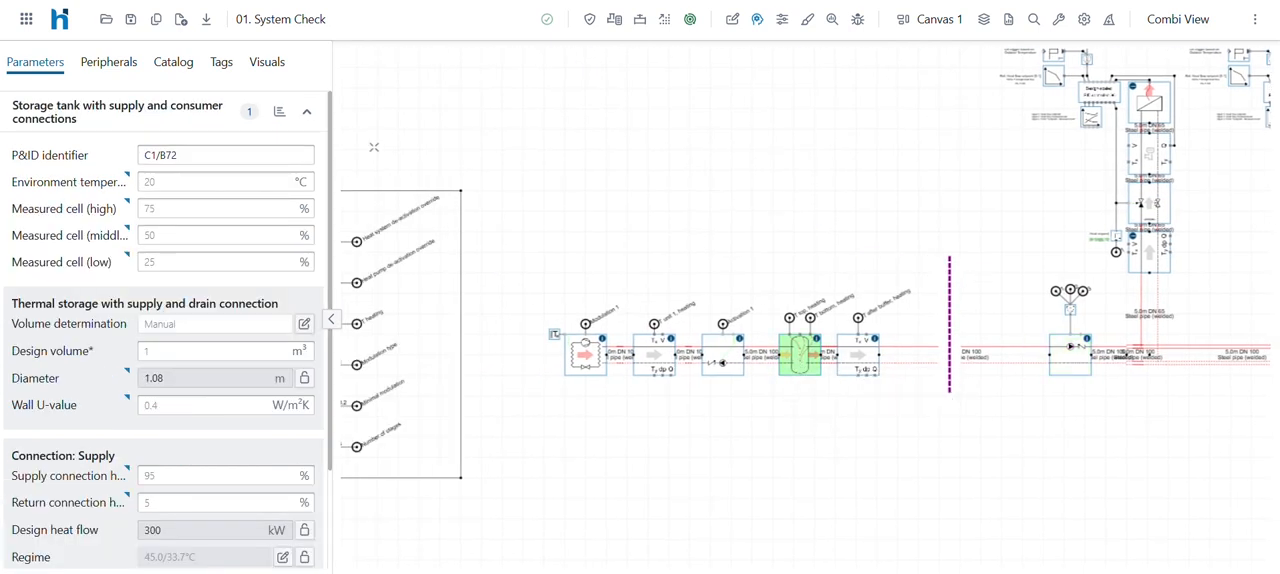
click(279, 111)
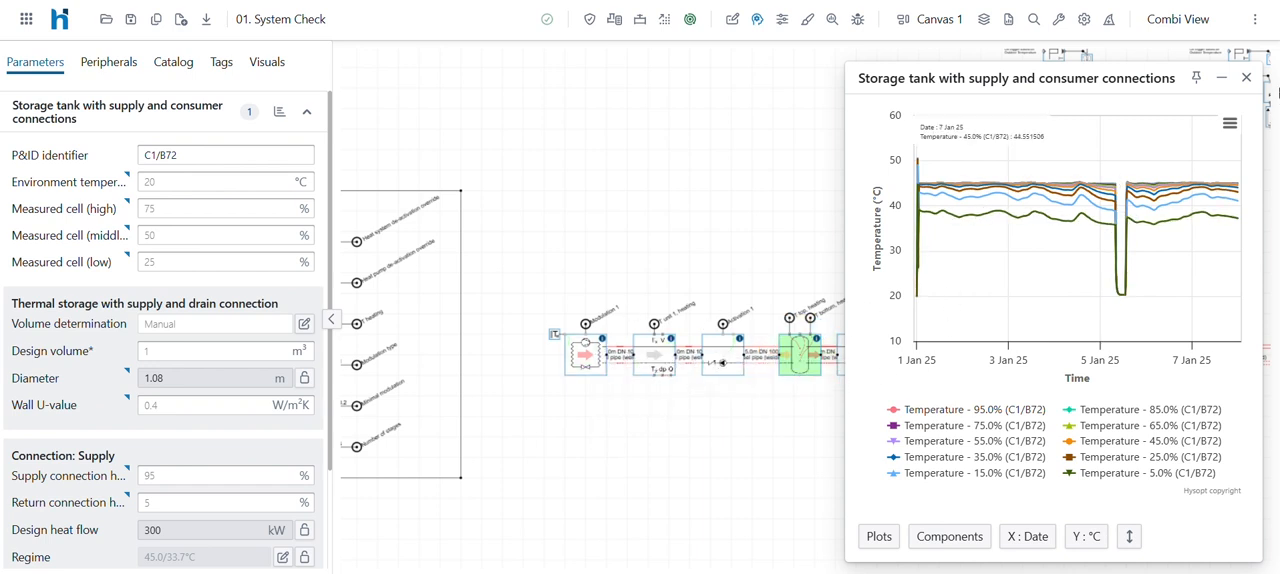
click(1246, 77)
- Chart only Heat flow condenser for the heat pump, removing Condenser temperature for COP calculation, and close the chart after viewing it
click(585, 355)
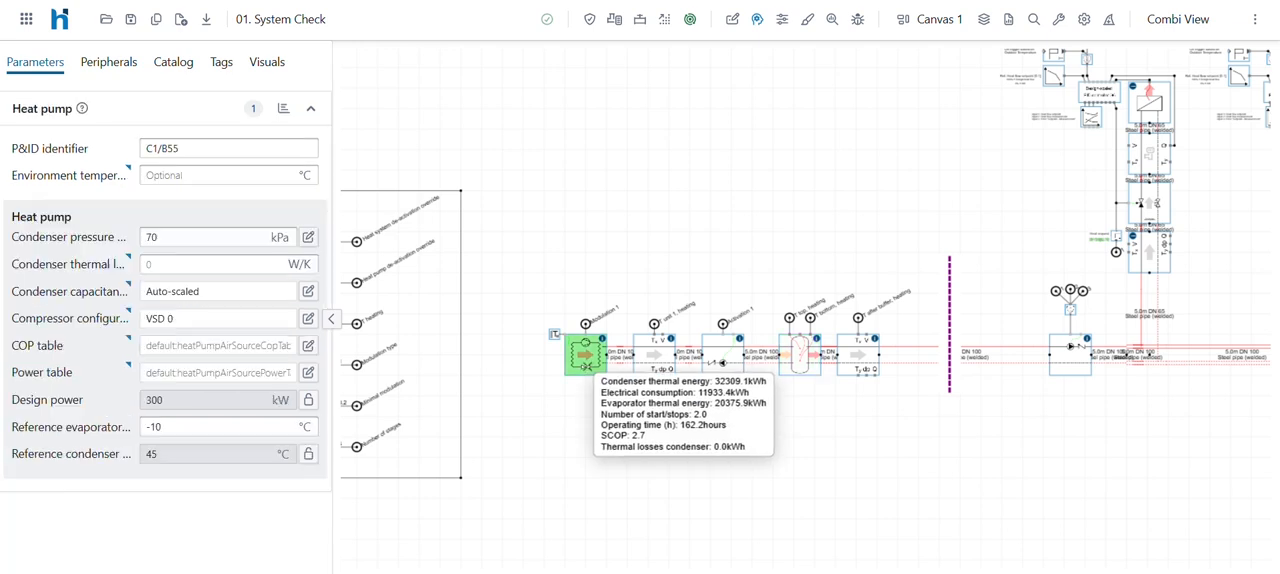
click(285, 115)
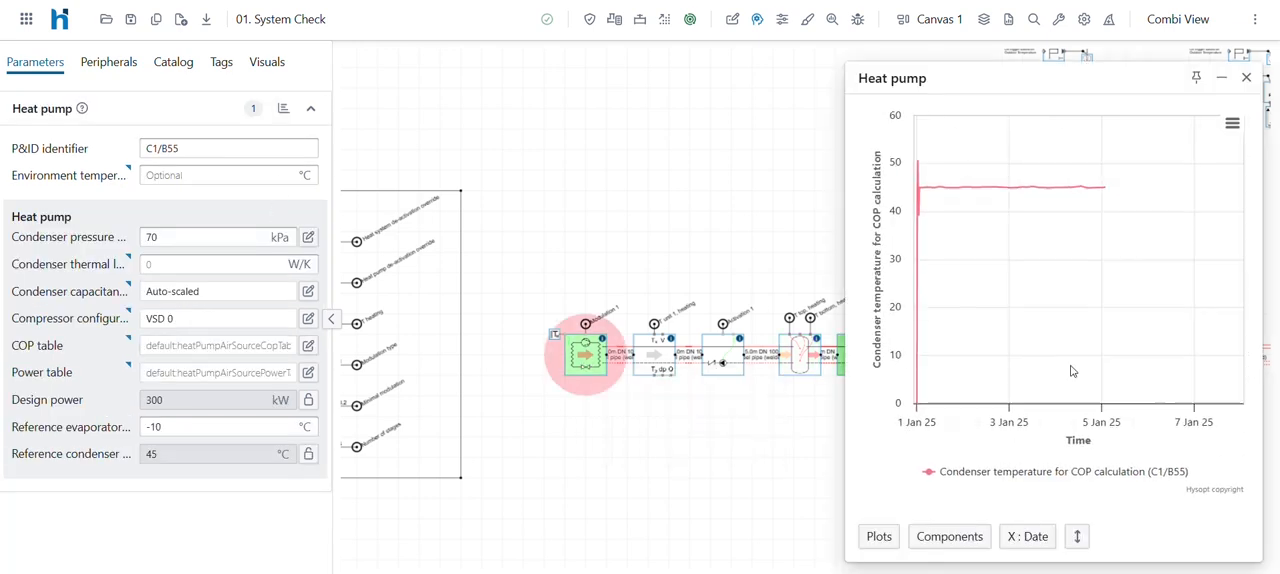
click(877, 538)
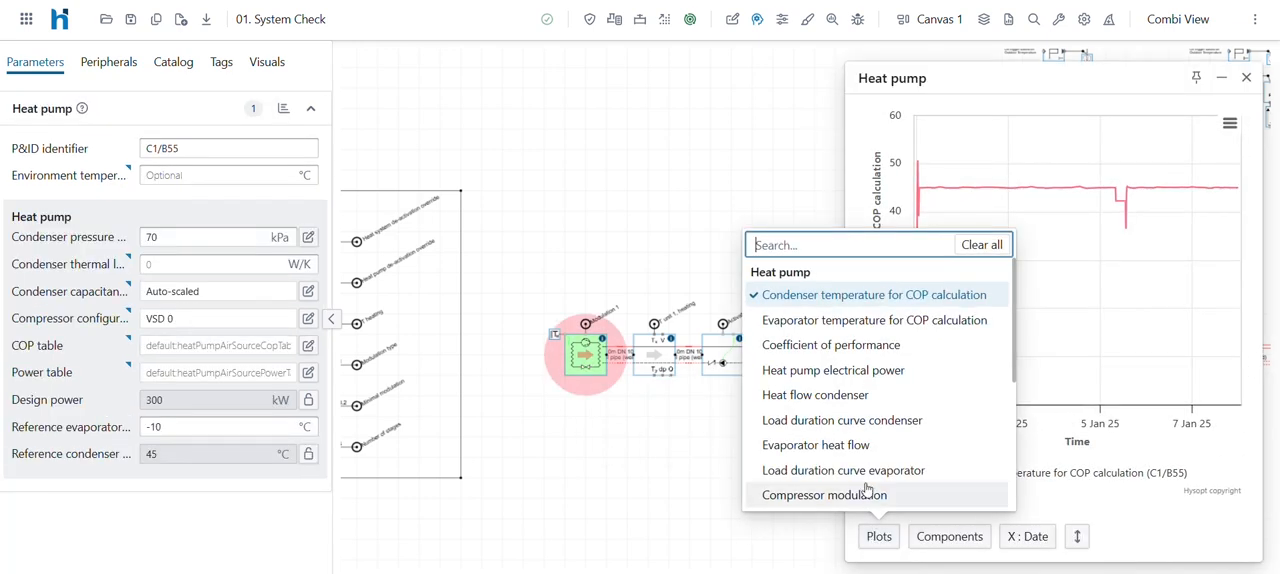
click(846, 395)
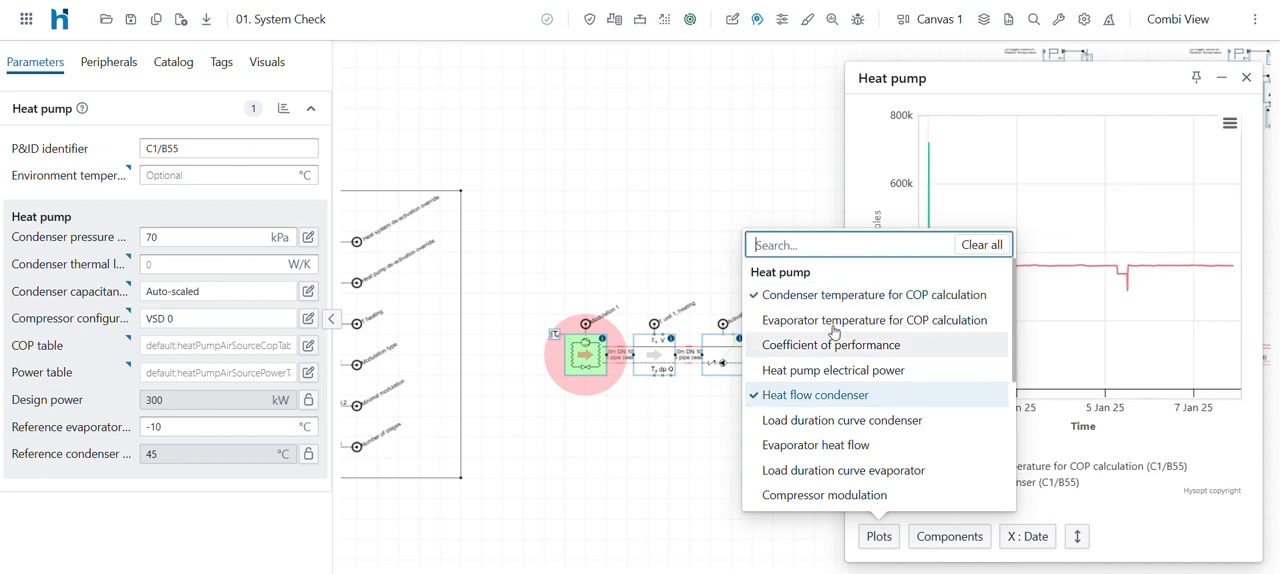
click(846, 296)
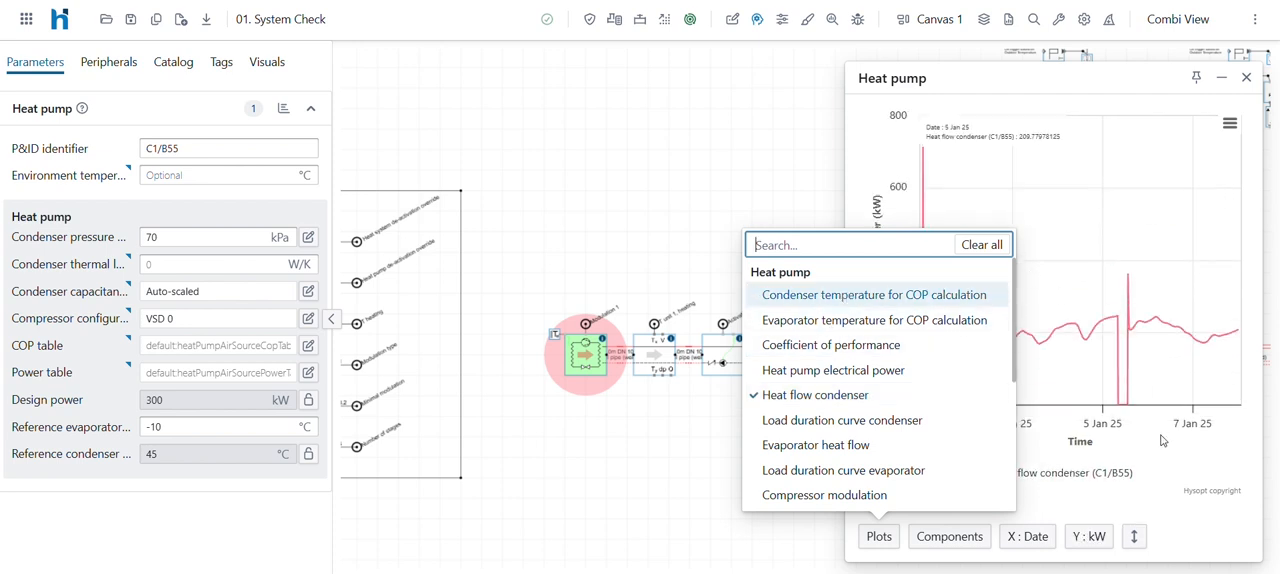
click(1161, 477)
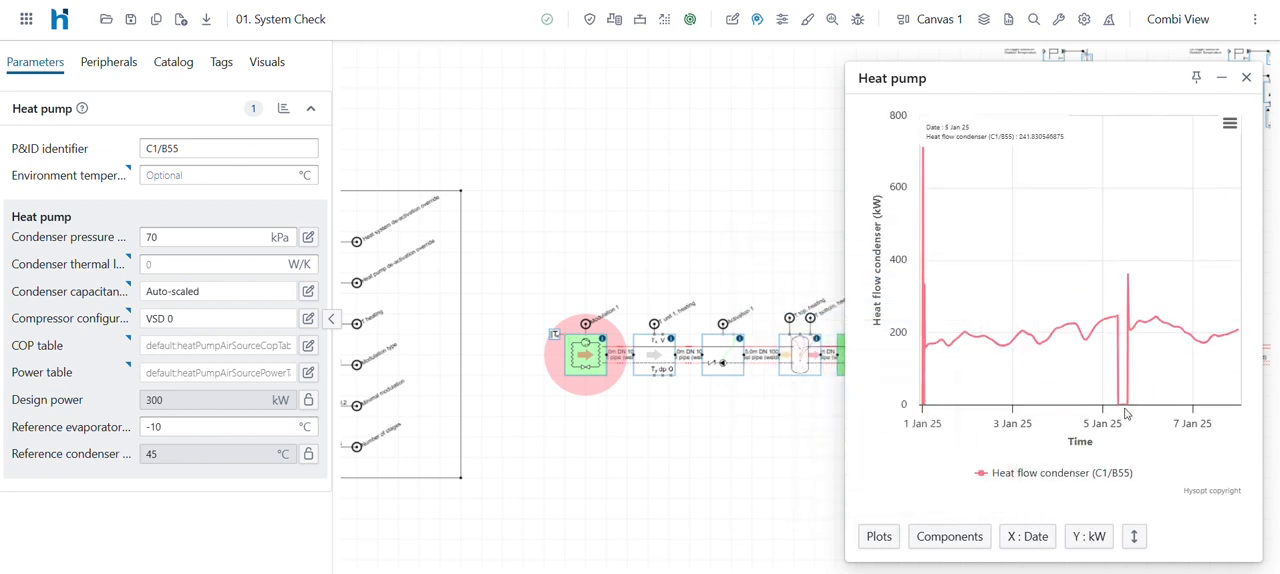
click(1246, 77)
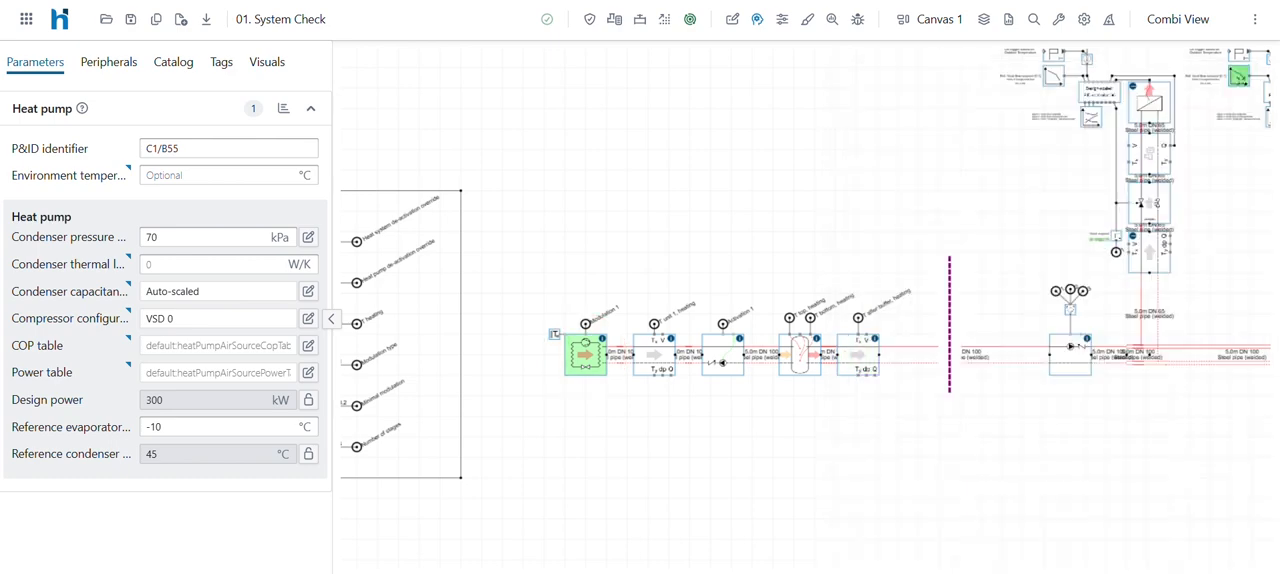
- View the activation signal over time for the heating system de-activation override's signal generator and close the chart
drag(612, 270, 887, 262)
scroll(640, 275, up, 5)
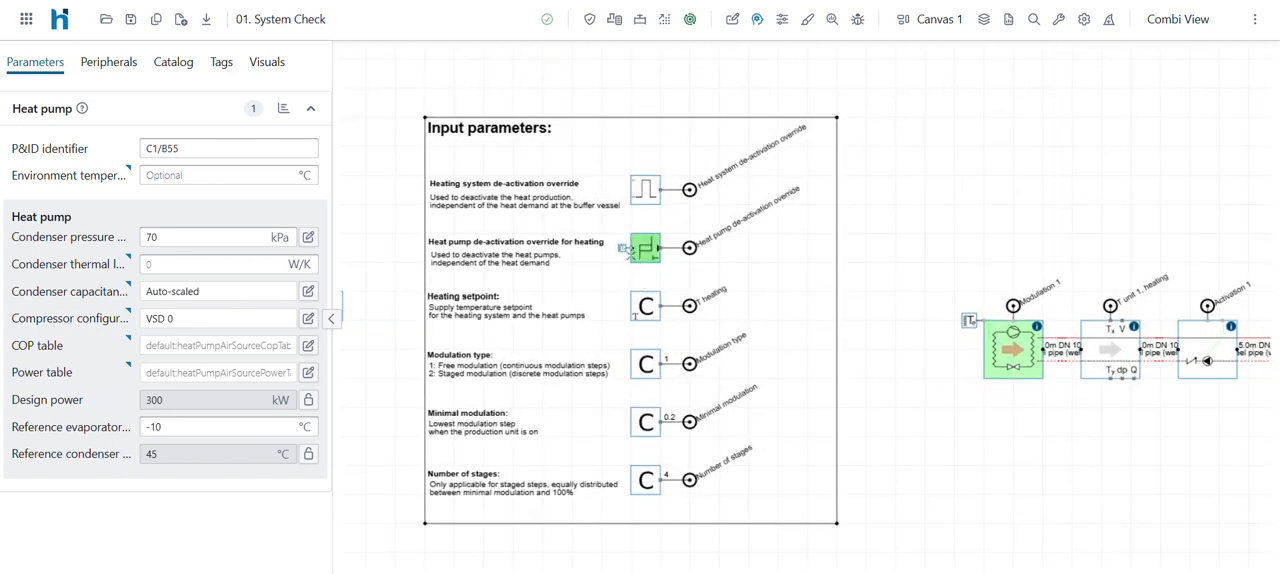
drag(569, 177, 639, 173)
click(684, 124)
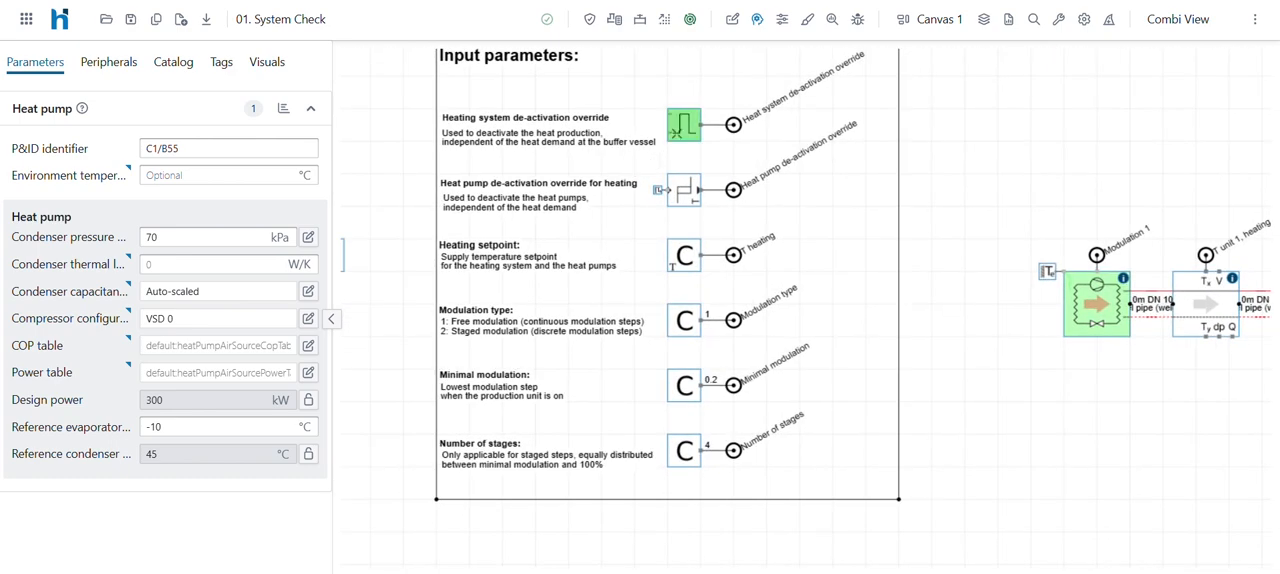
click(284, 109)
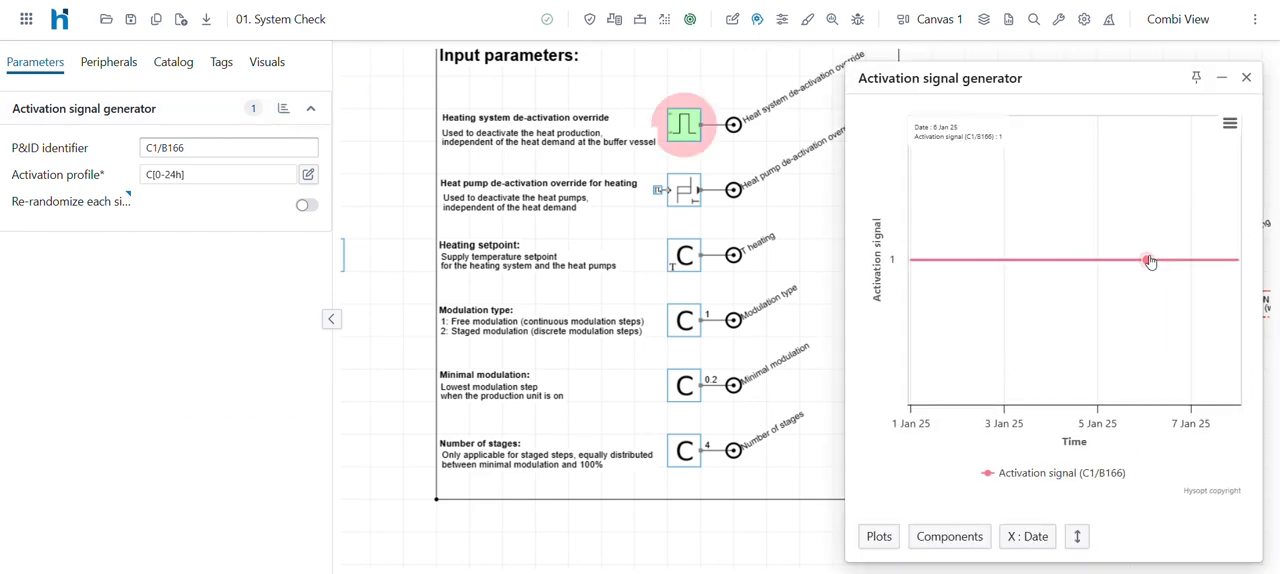
click(1246, 77)
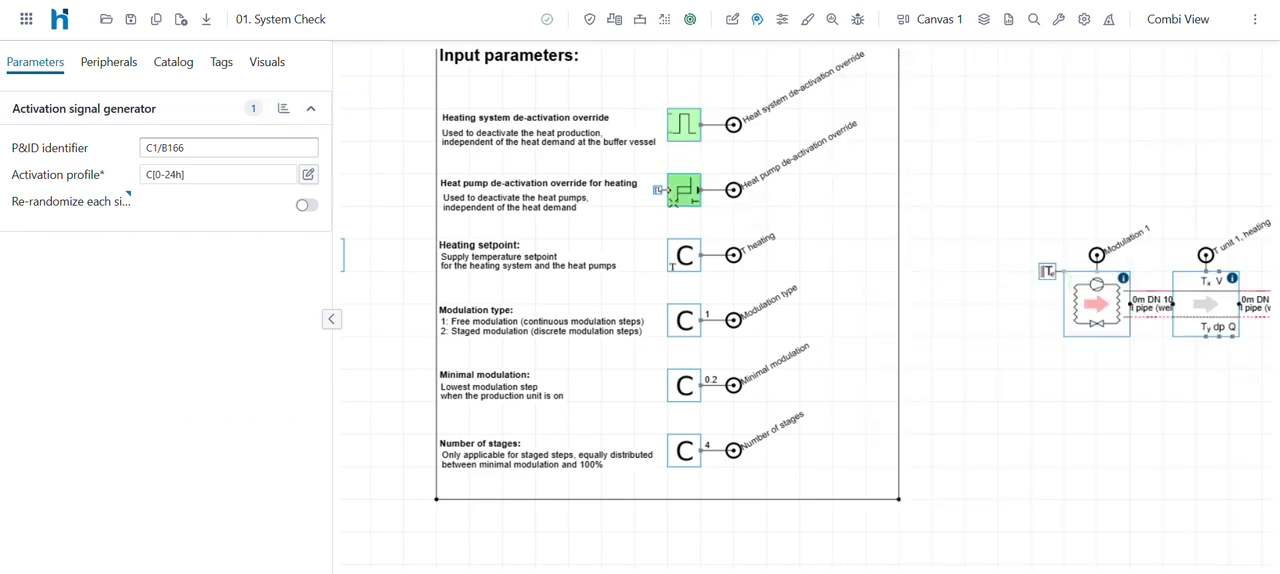
- Chart Output value together with Temperature for the heat pump de-activation override's hysteresis block, and close the chart after viewing it
click(687, 195)
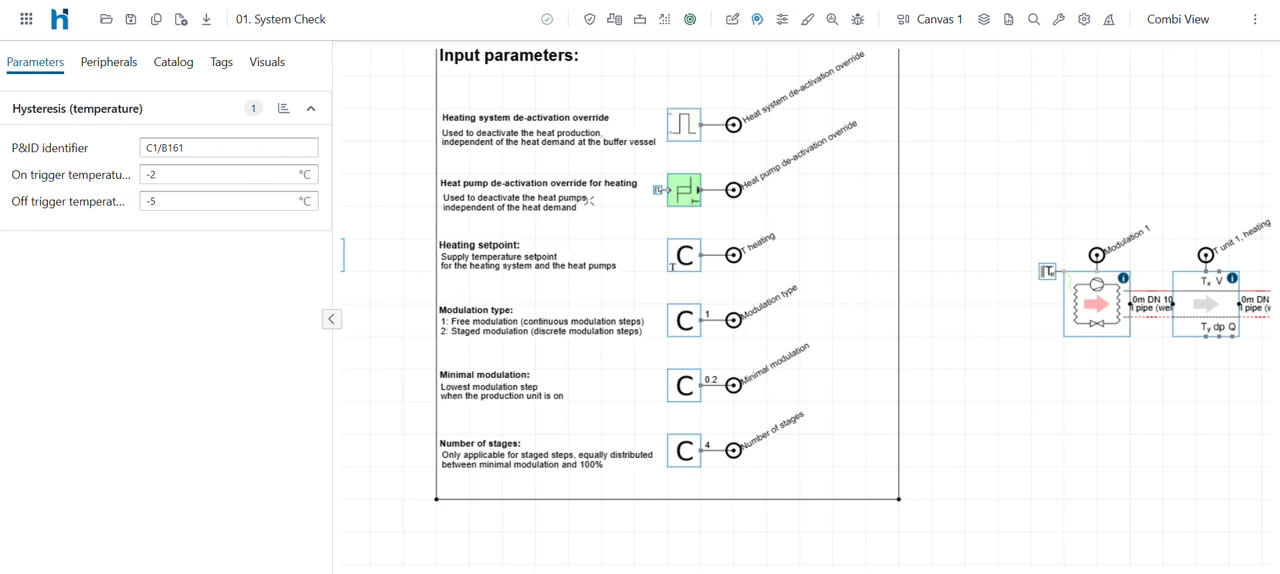
click(283, 110)
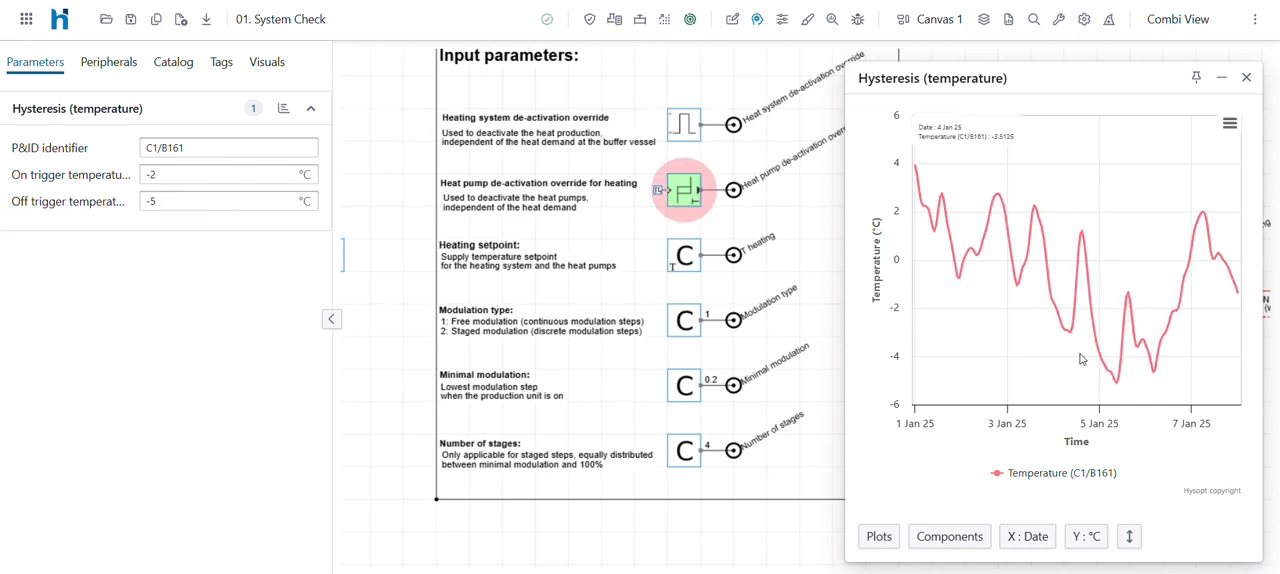
click(880, 537)
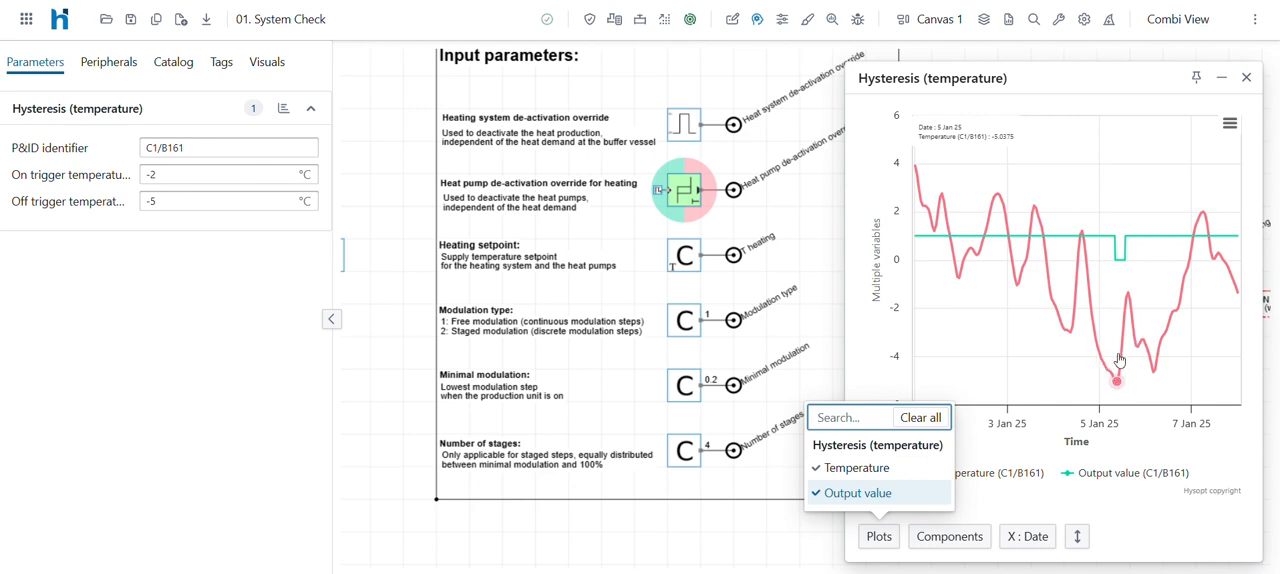
click(694, 205)
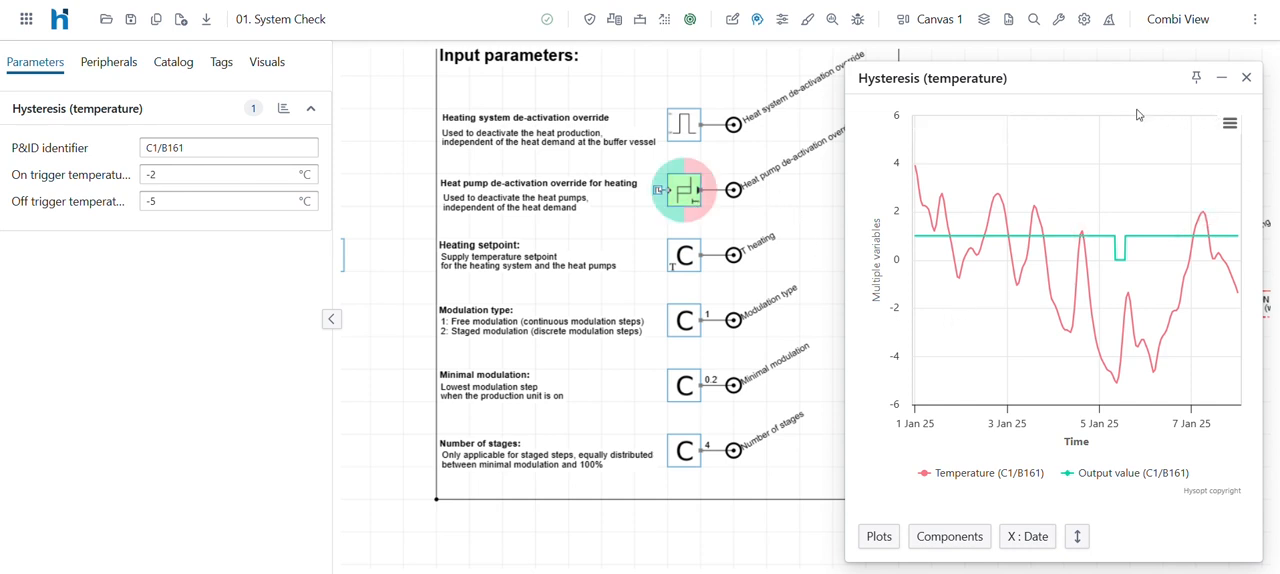
click(1246, 77)
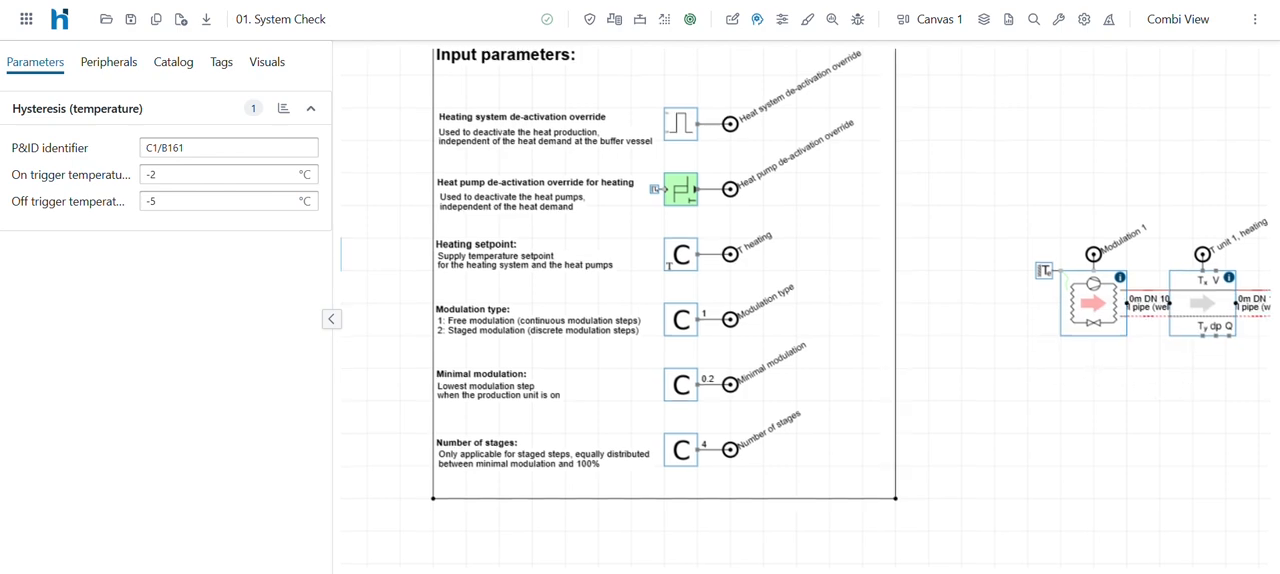
- Inspect the summarized energy results of the heat pump, its circulation pump and the storage tank on the canvas
drag(1123, 336, 718, 288)
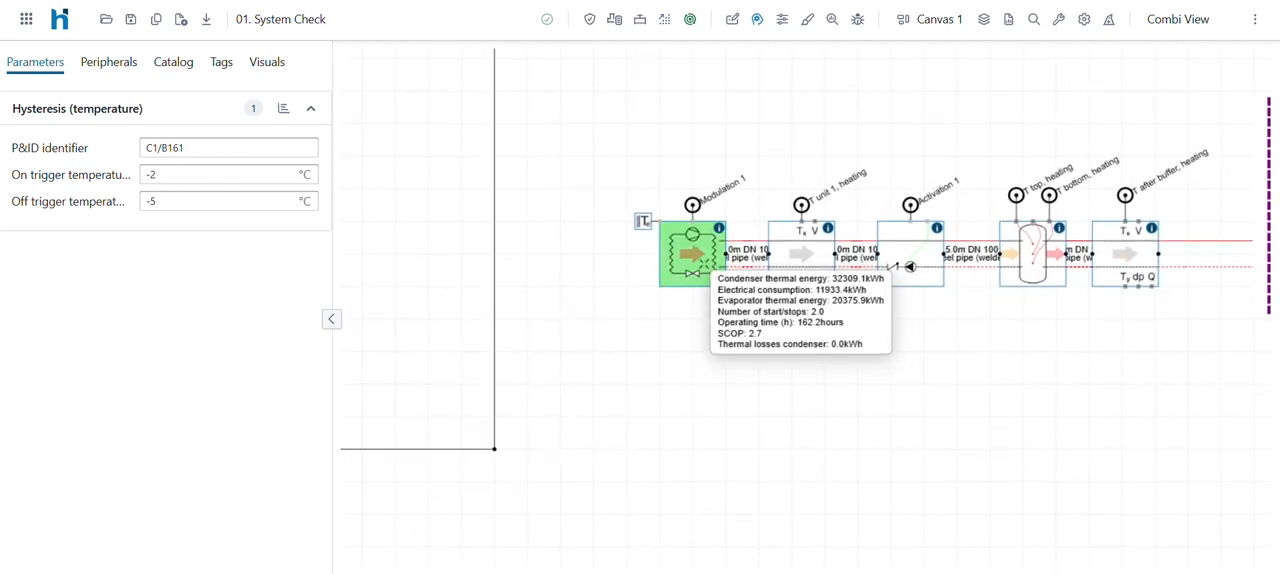
scroll(702, 260, up, 1)
scroll(702, 258, up, 5)
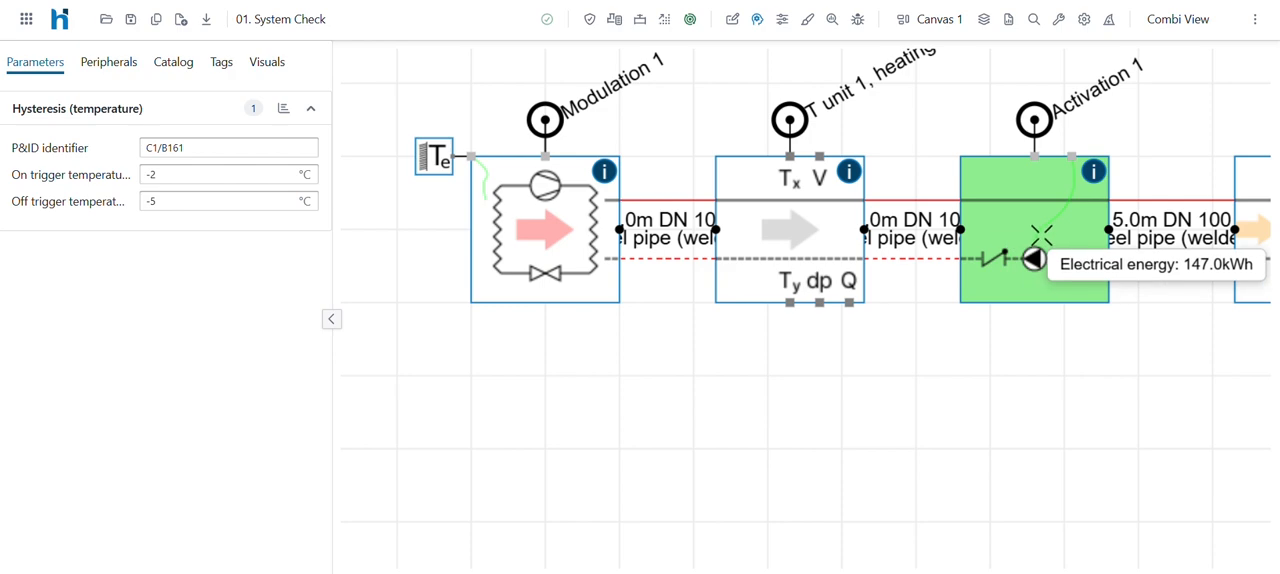
drag(1006, 228, 651, 232)
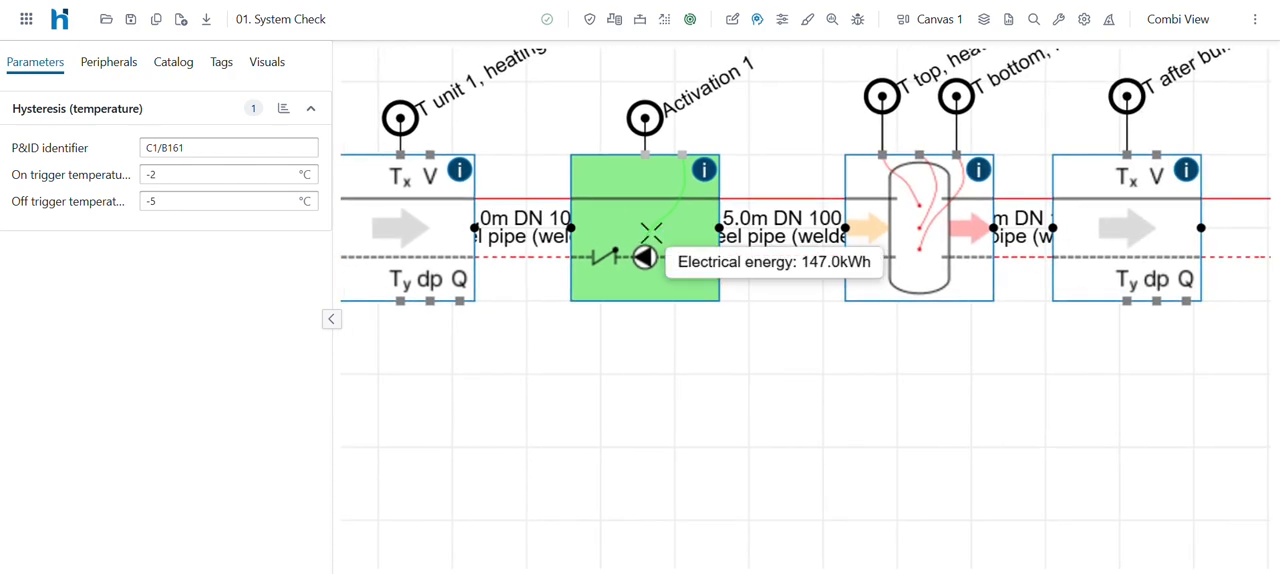
scroll(651, 232, down, 5)
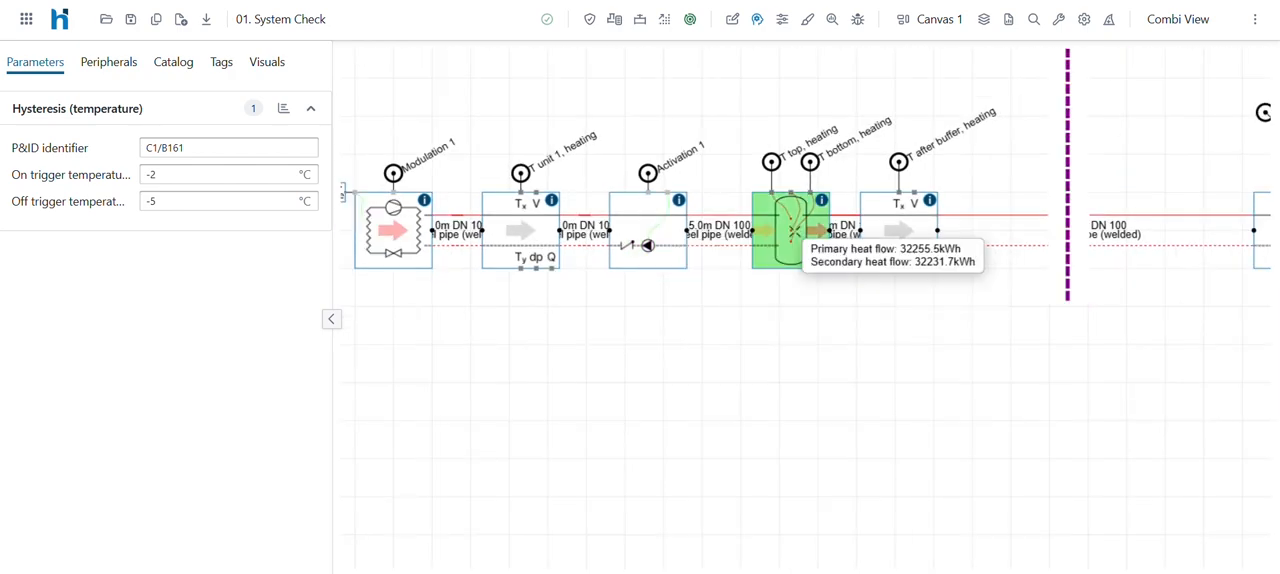
- Inspect the heat flow and return temperature results of the distribution pipes and the middle heating circuit pump's electrical energy
scroll(795, 231, down, 2)
scroll(795, 231, down, 2)
drag(1055, 232, 637, 258)
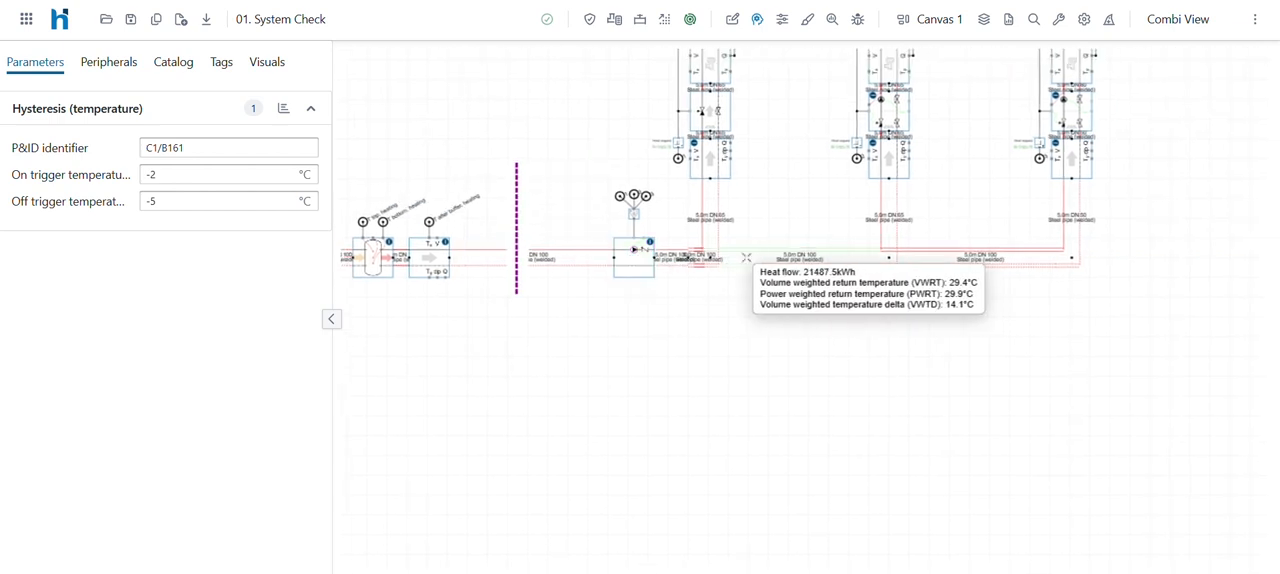
mouse_move(903, 127)
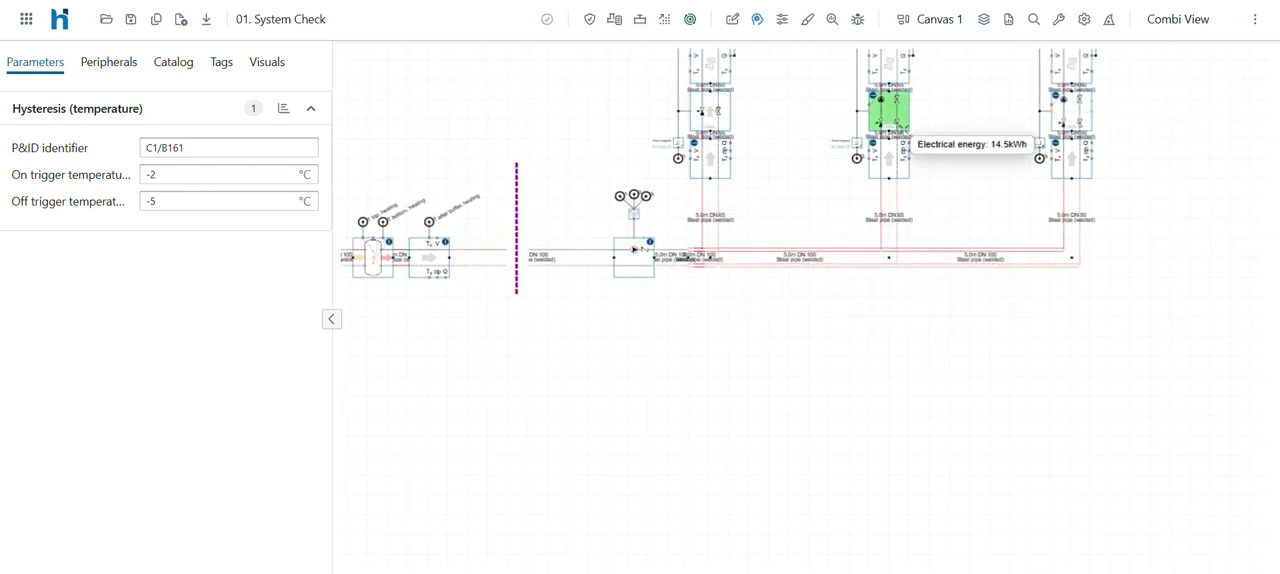
mouse_move(980, 258)
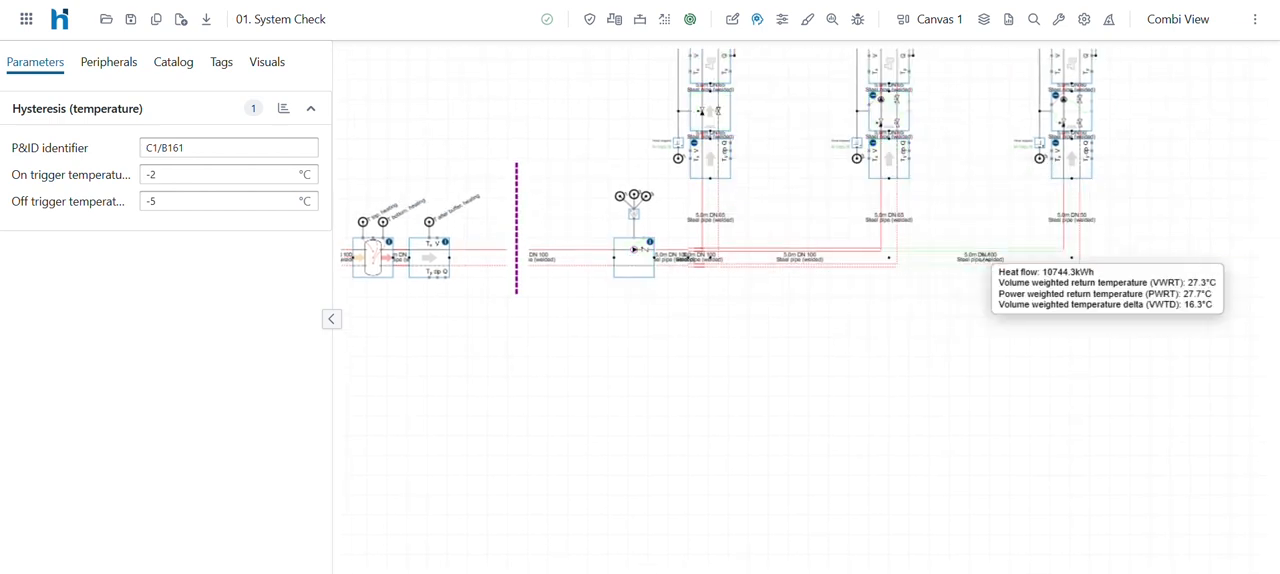
scroll(1000, 262, down, 3)
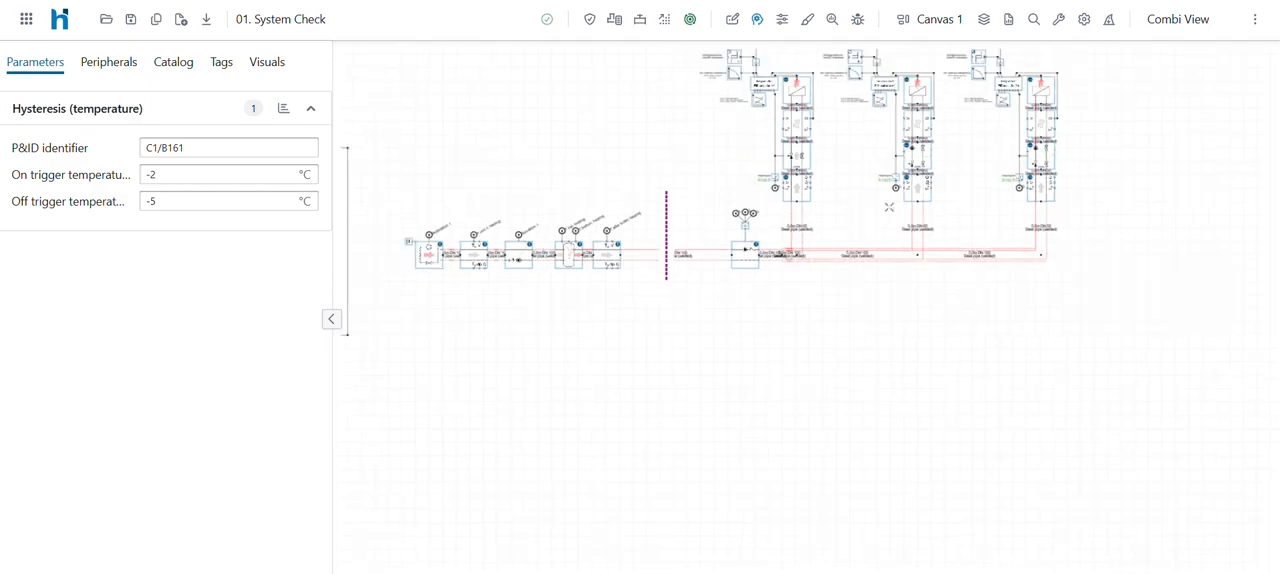